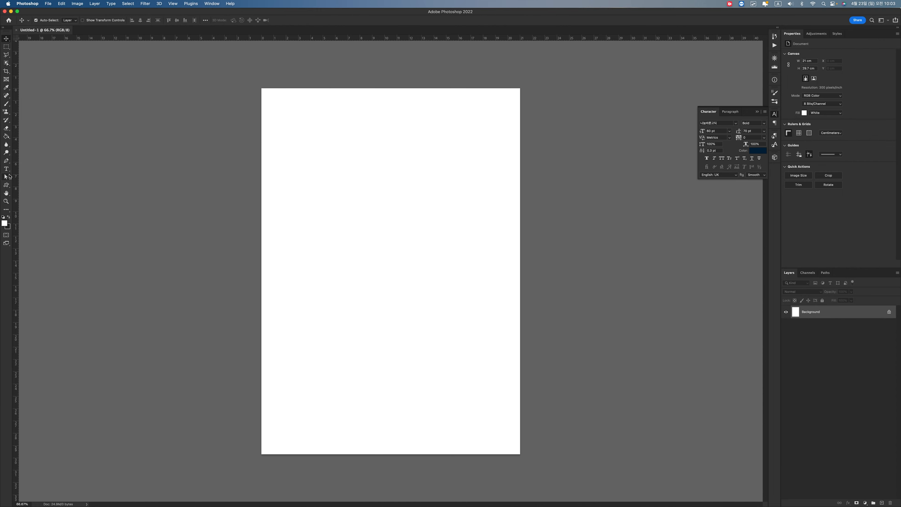
Draw a black rectangle about 8.1 cm wide and 7.5 cm high in the upper part of the page
left_click(7, 186)
left_click(7, 185)
left_click(34, 183)
left_click_drag(307, 137, 405, 230)
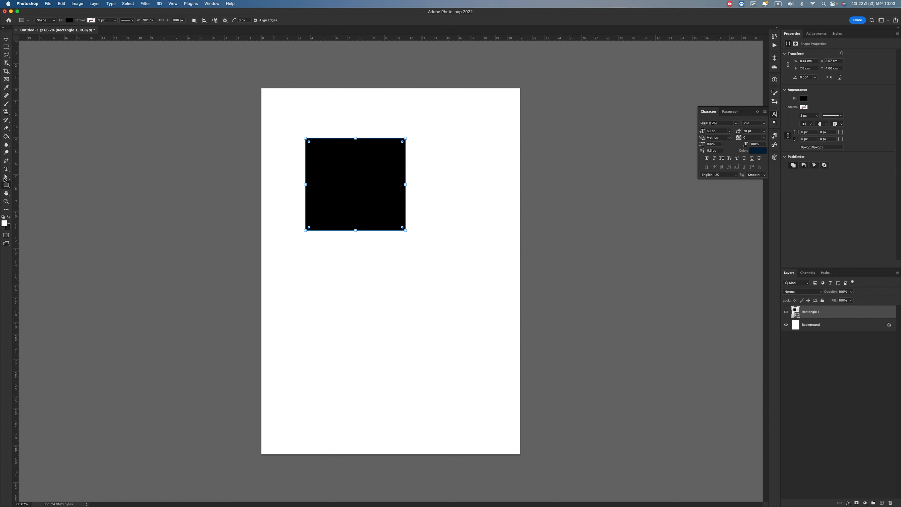
Draw a black triangle about 6 cm wide and 5.2 cm high below the rectangle
left_click(7, 185)
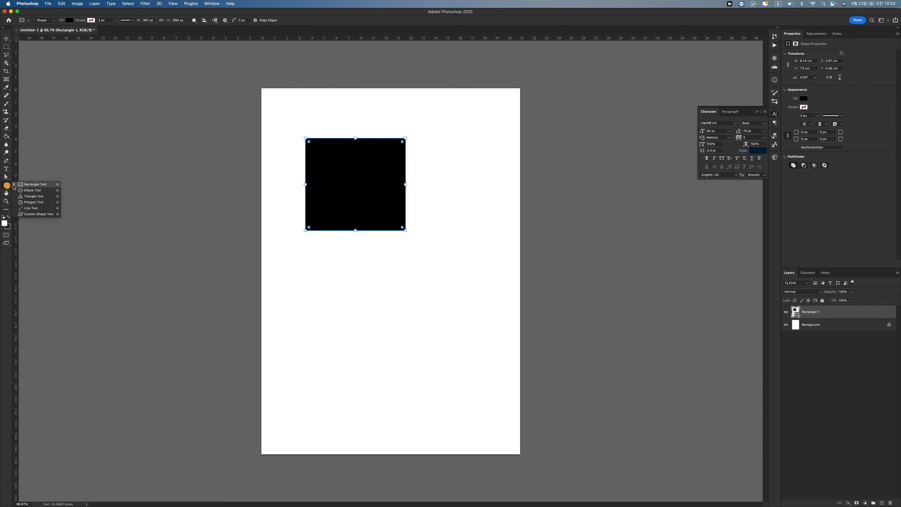
left_click(34, 196)
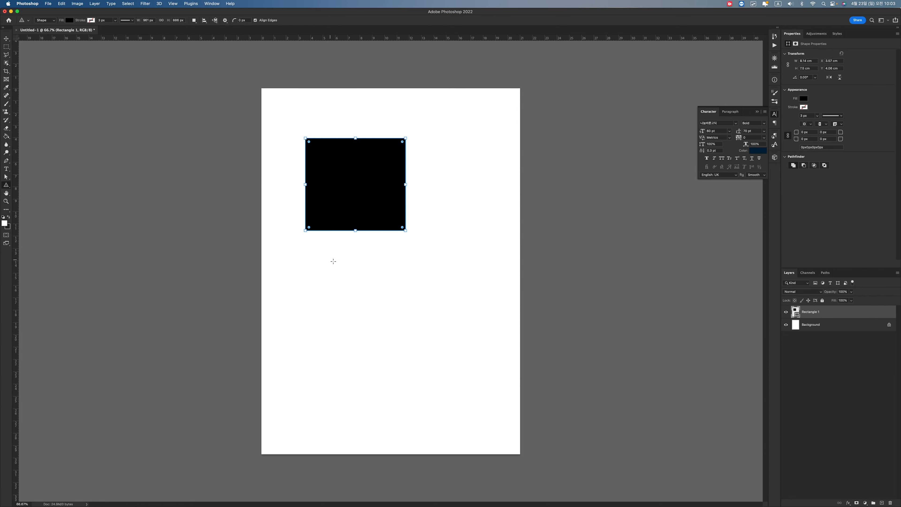
left_click_drag(336, 256, 428, 370)
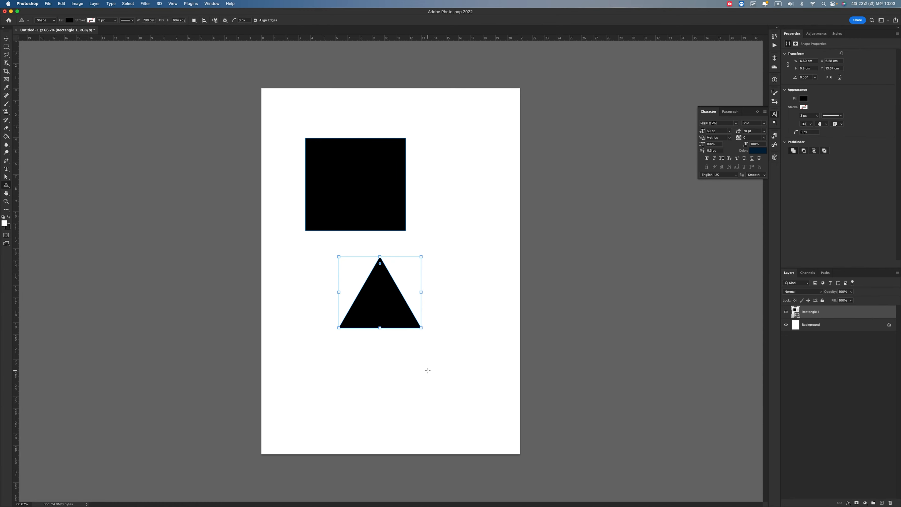
key("super+z")
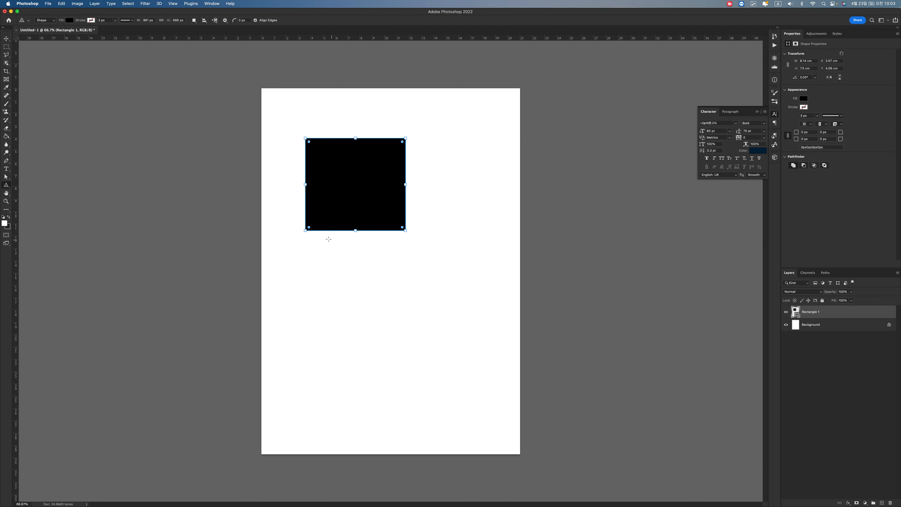
left_click_drag(334, 269, 420, 373)
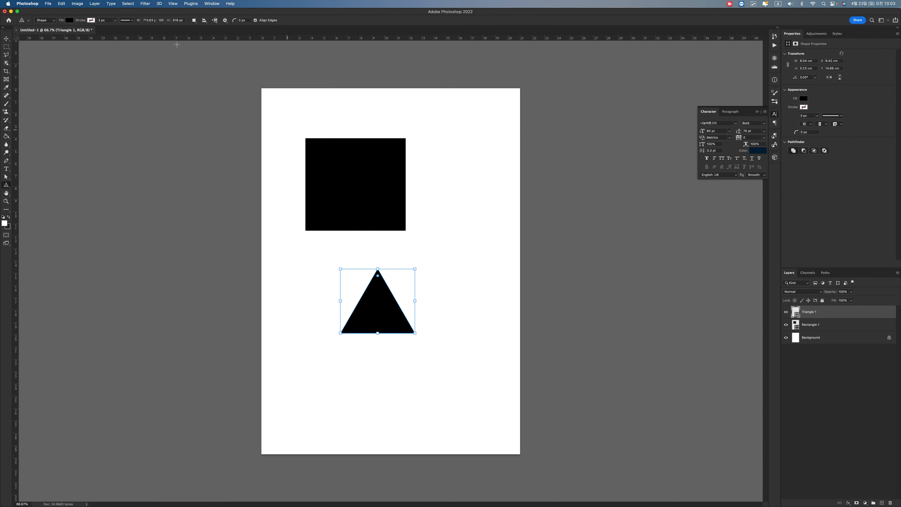
Move the triangle up and to the left so it sits closer beneath the rectangle
left_click(6, 39)
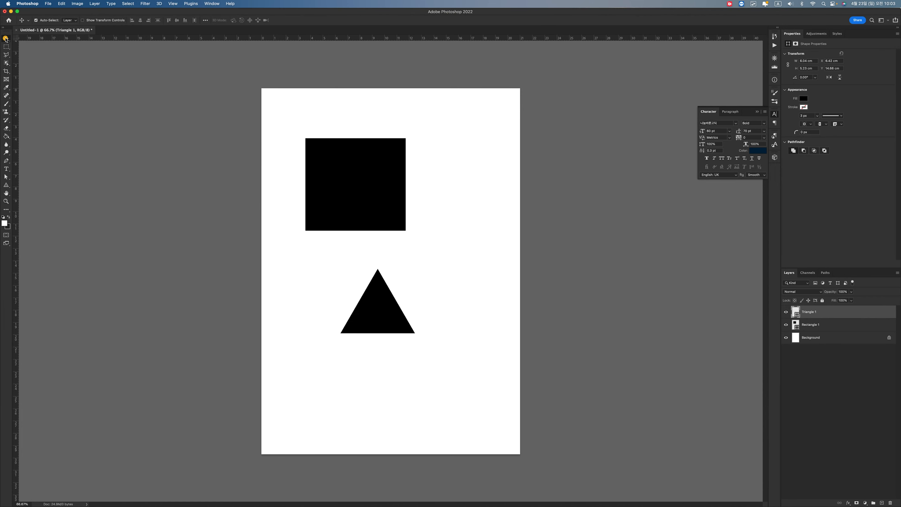
left_click_drag(384, 325, 369, 308)
left_click(437, 302)
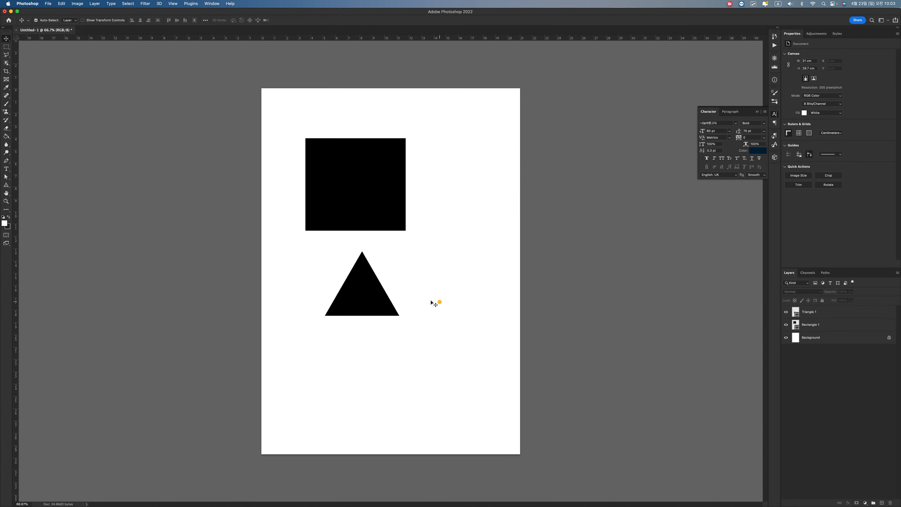
left_click(374, 297)
left_click_drag(374, 297, 372, 304)
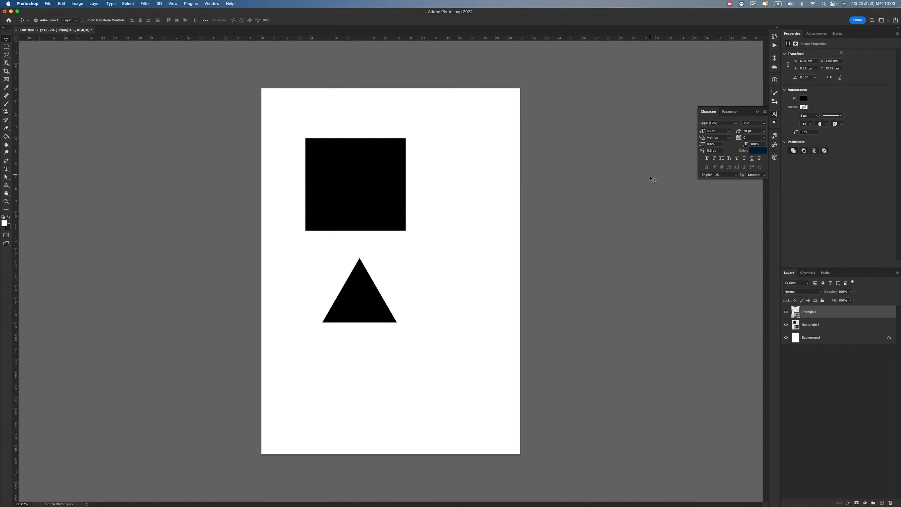
Change the triangle's fill colour from the layer's colour settings to red
left_click(346, 313)
double_click(796, 313)
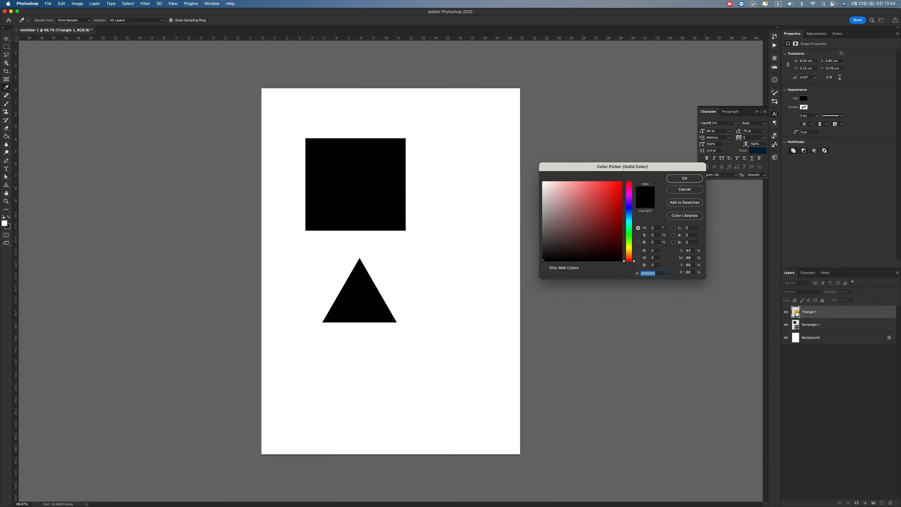
left_click(610, 191)
left_click(684, 178)
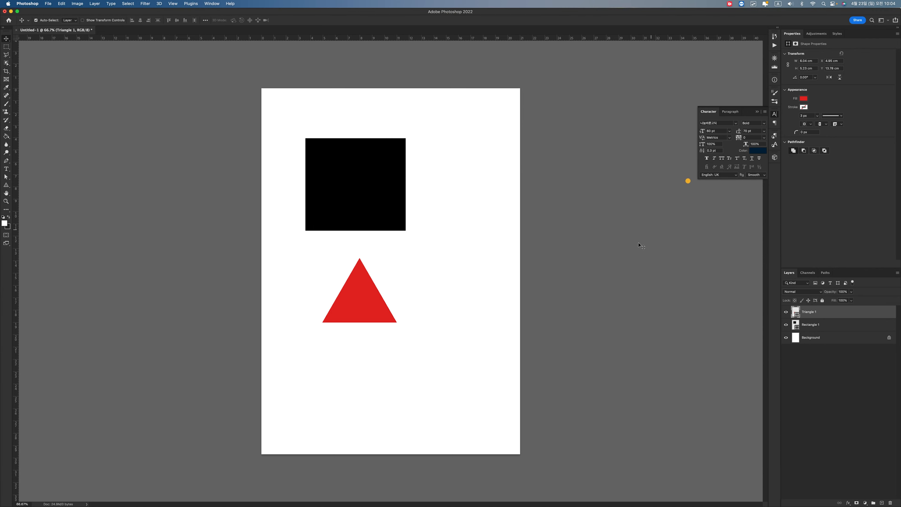
Enlarge the red triangle proportionally to about 119% with Free Transform and move it up just below the rectangle
left_click_drag(361, 304, 365, 307)
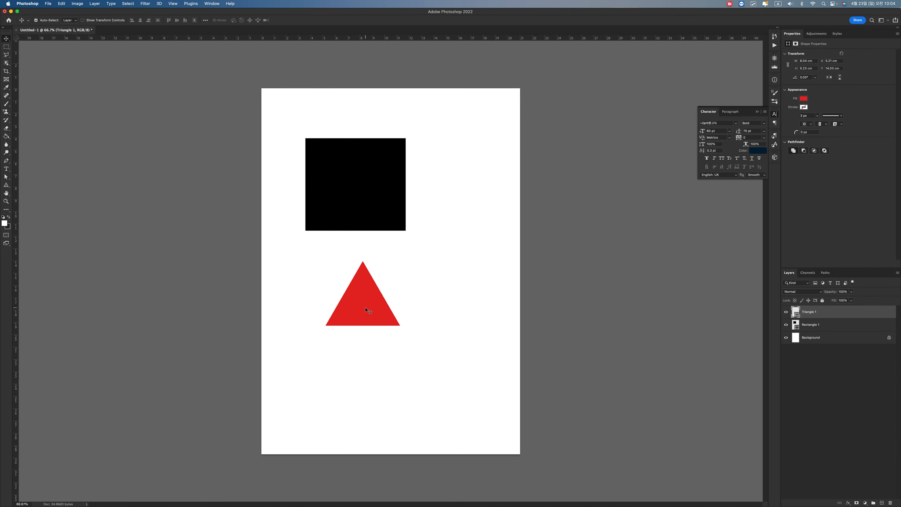
key("super+t")
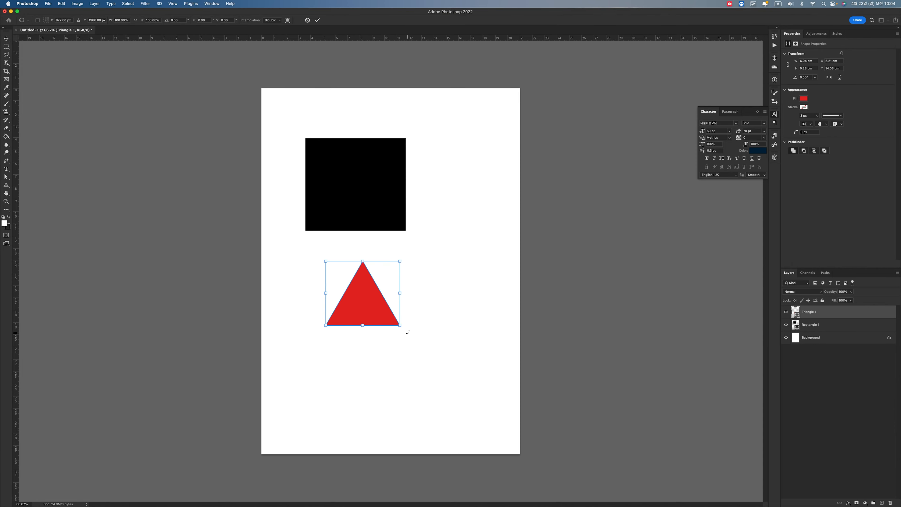
left_click_drag(413, 252, 452, 236)
left_click_drag(399, 262, 424, 258)
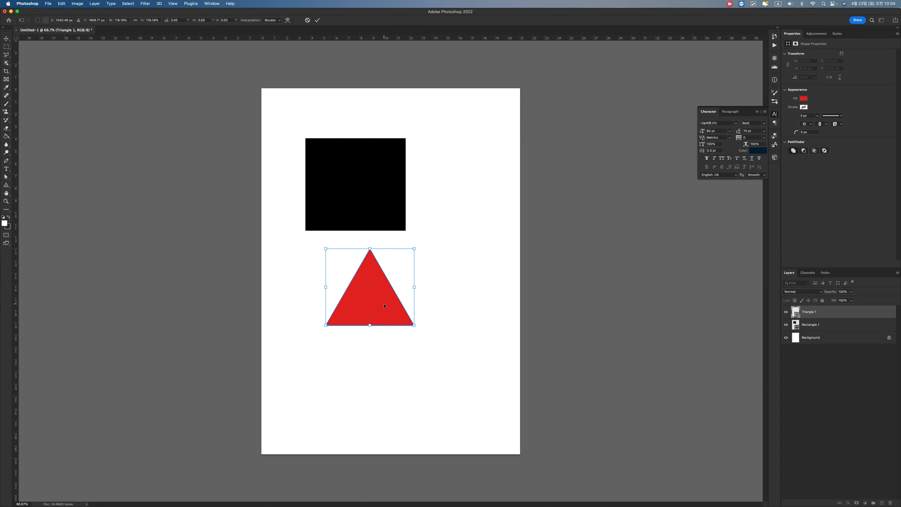
left_click_drag(379, 305, 377, 276)
key("Return")
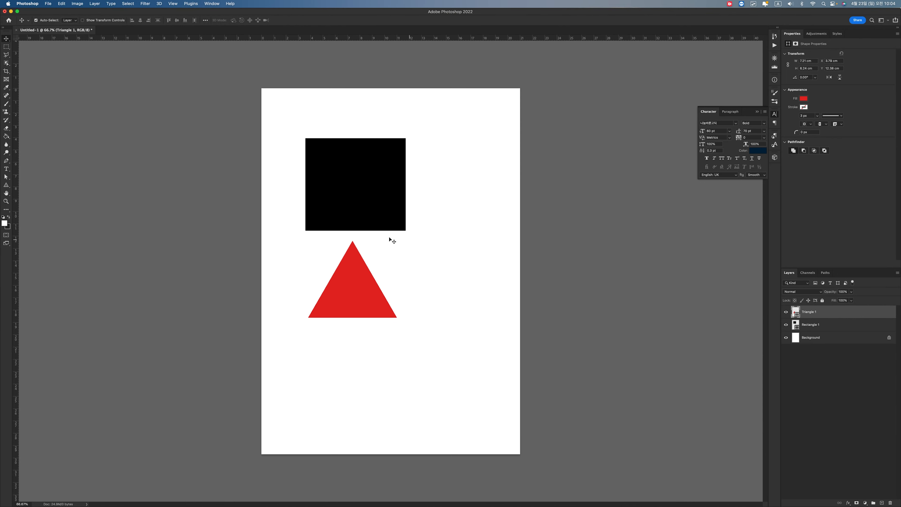
Shift the triangle slightly so its left edge lines up with the rectangle's left edge
mouse_move(355, 295)
left_mouse_down()
mouse_move(359, 307)
mouse_move(356, 298)
left_mouse_up()
key("super+t")
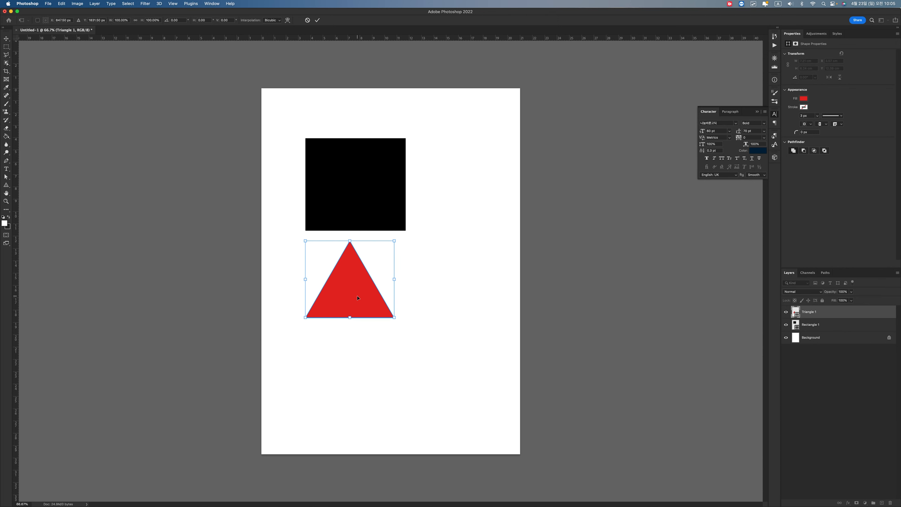
double_click(357, 298)
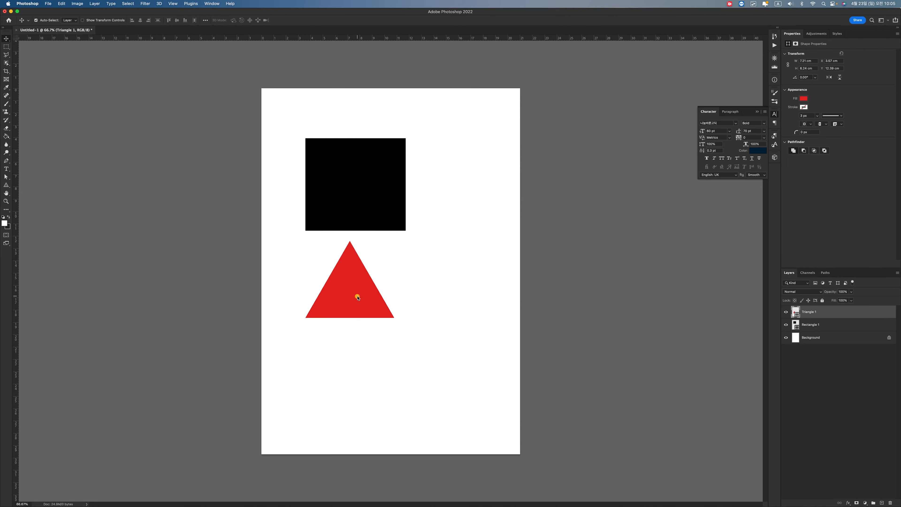
Flip the red triangle horizontally
left_click(62, 4)
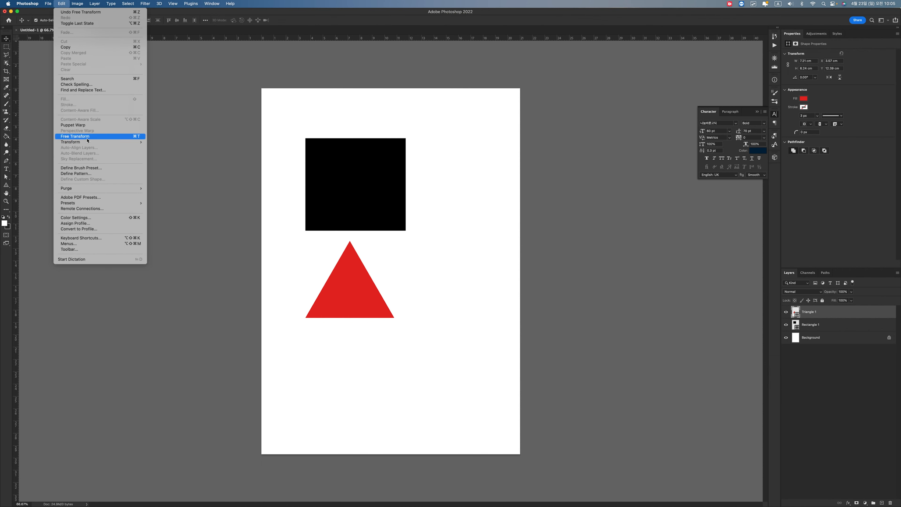
mouse_move(86, 142)
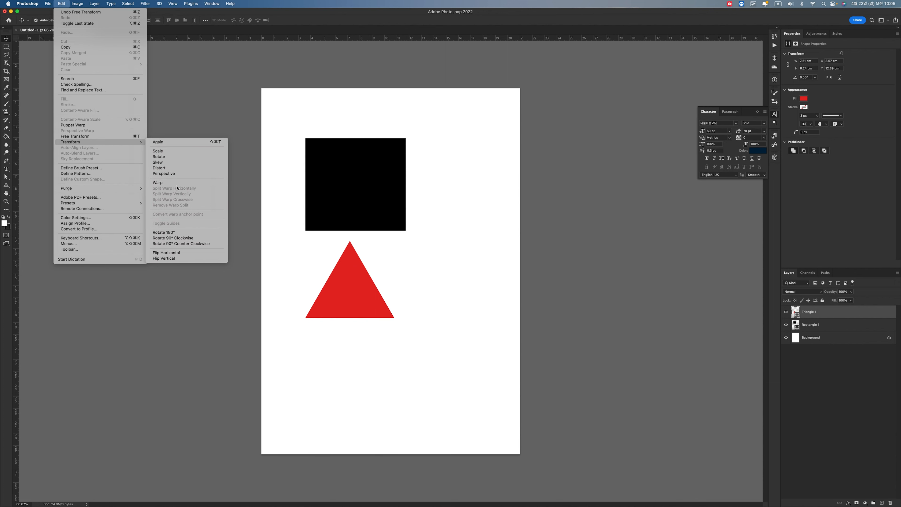
left_click(166, 252)
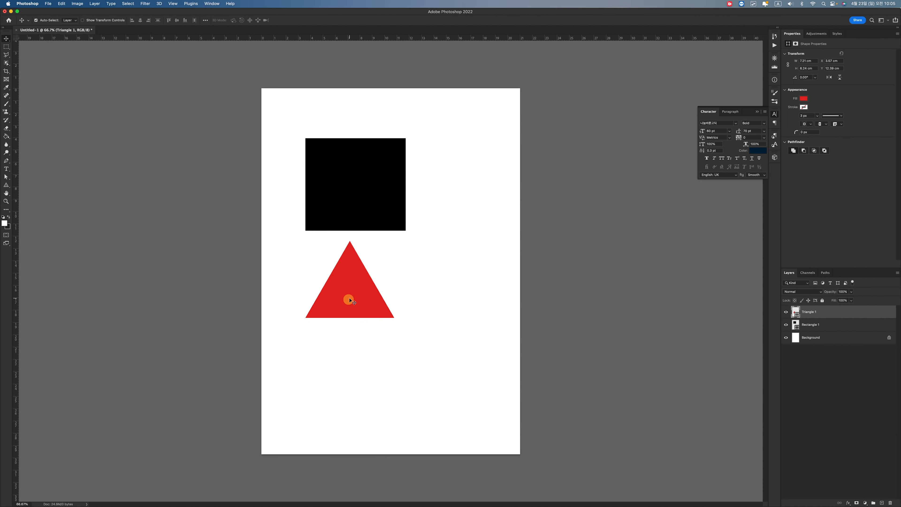
Draw a red cat custom shape about 3.4 cm wide and 6.4 cm high below the triangle and move it to the right
left_click(6, 188)
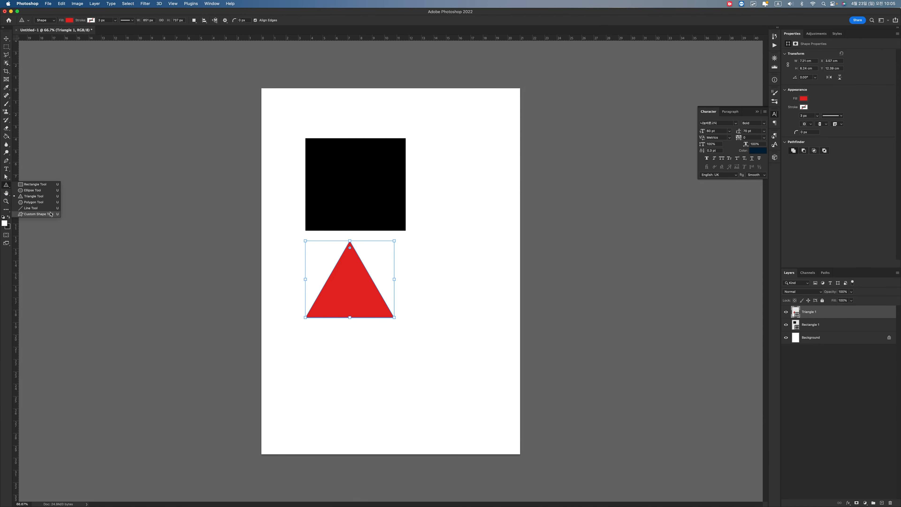
left_click(50, 215)
left_click_drag(328, 355, 370, 436)
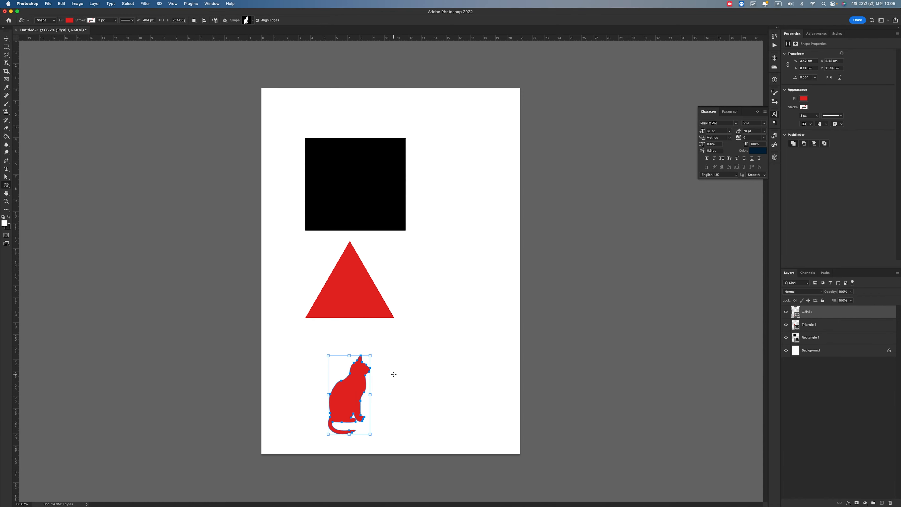
key("v")
left_click_drag(355, 399, 403, 387)
Try flipping the cat horizontally and vertically with Free Transform, and cancel the transform
key("super+t")
right_click(408, 376)
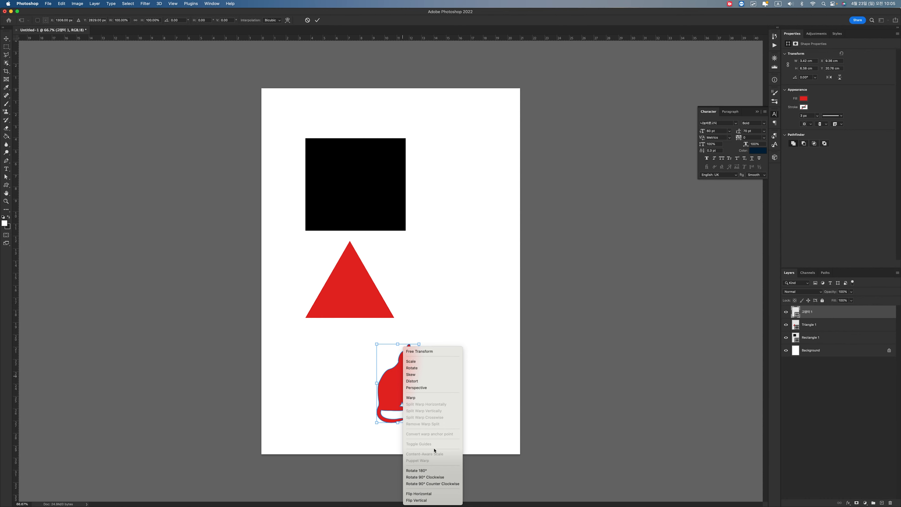
left_click(434, 493)
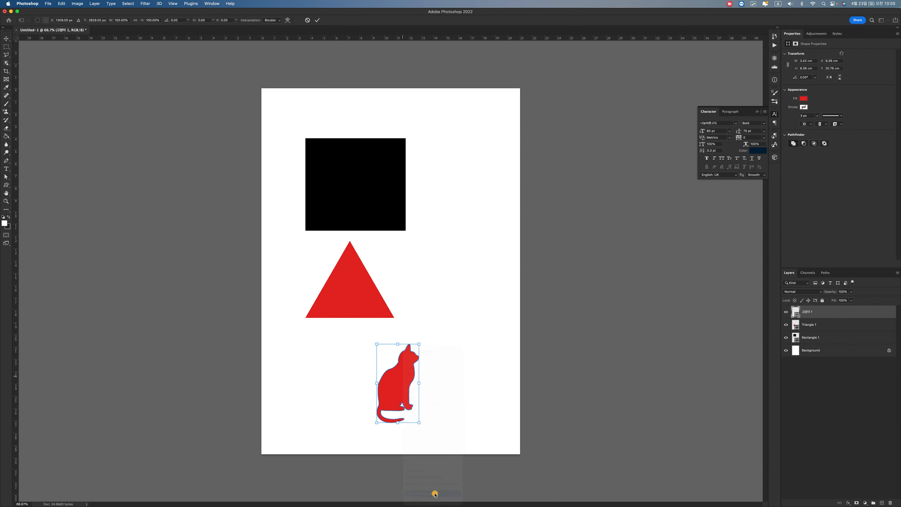
right_click(407, 390)
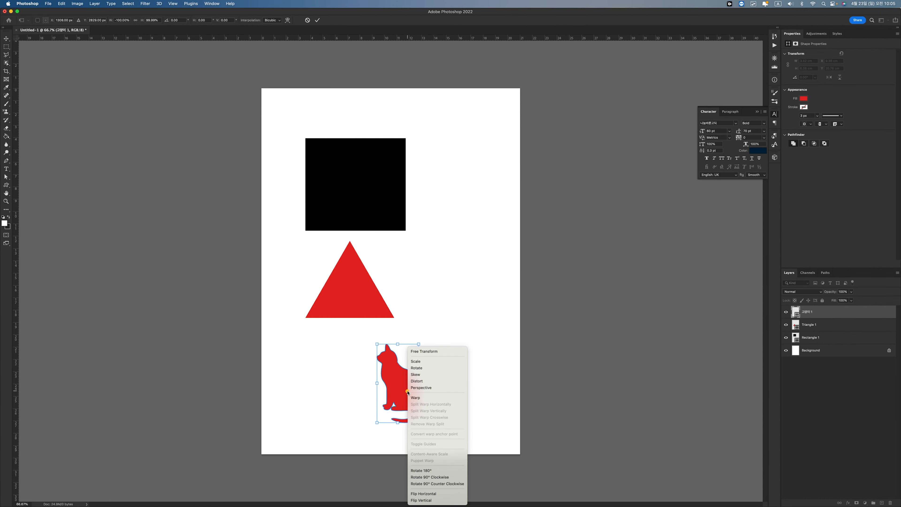
left_click(428, 500)
key("super+z")
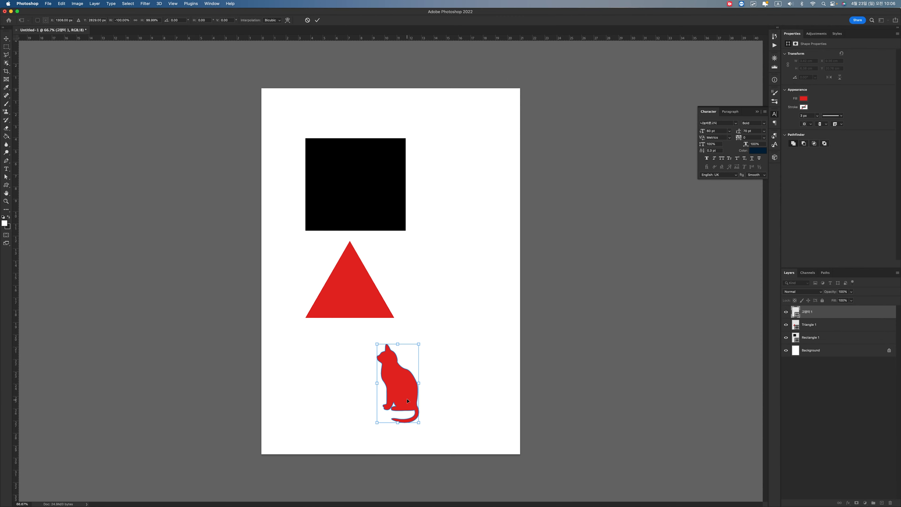
left_click_drag(402, 398, 421, 392)
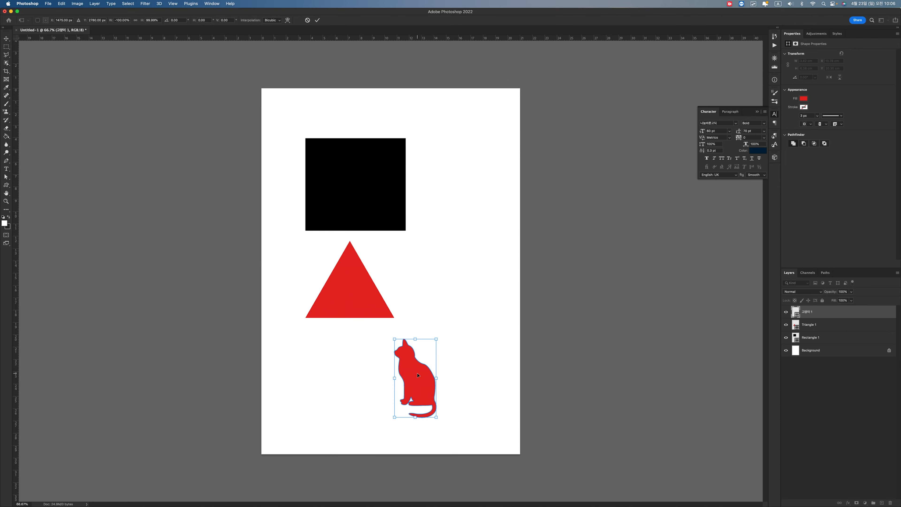
key("Escape")
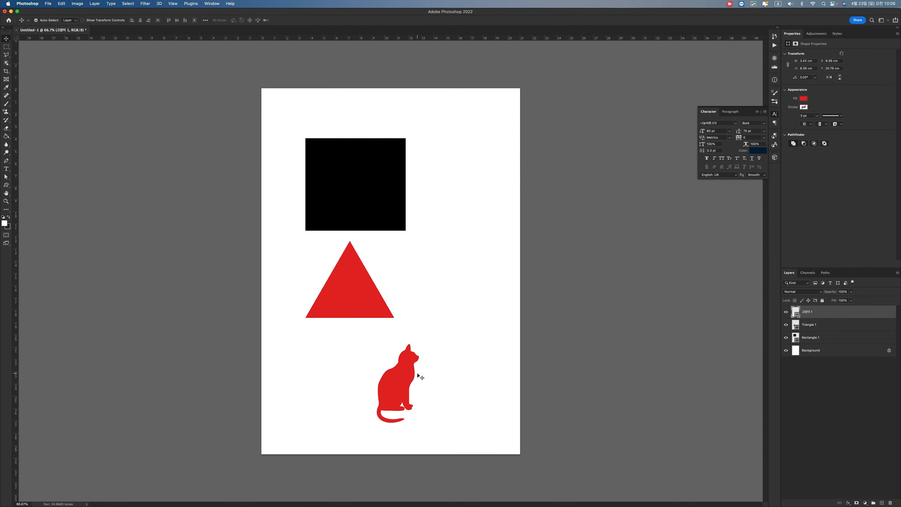
Move the cat to the left so it sits directly beneath the triangle
left_click_drag(393, 383, 342, 378)
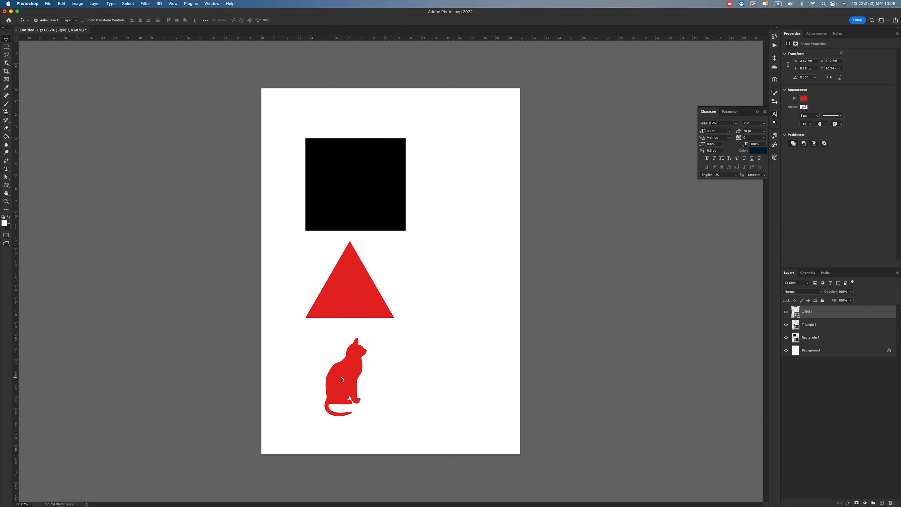
Try skewing the cat by its upper corners with Free Transform, and undo the skew
key("super+t")
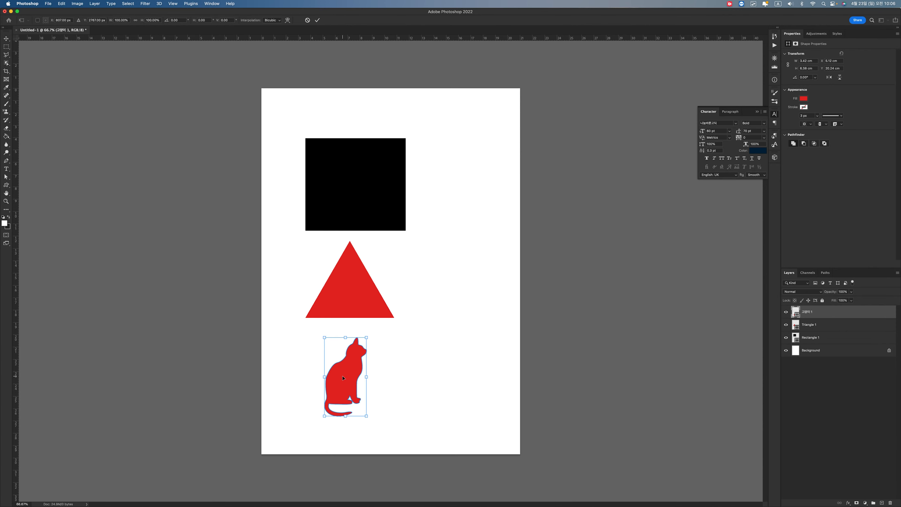
right_click(342, 378)
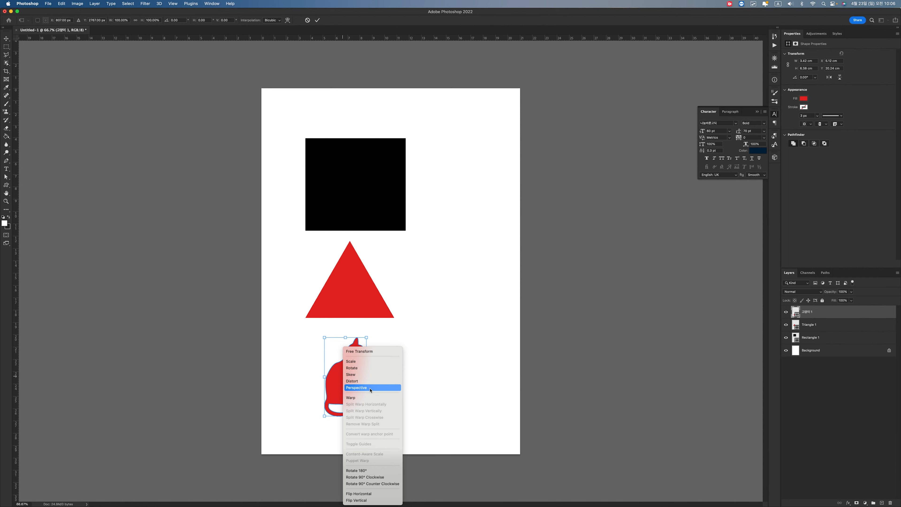
left_click(359, 374)
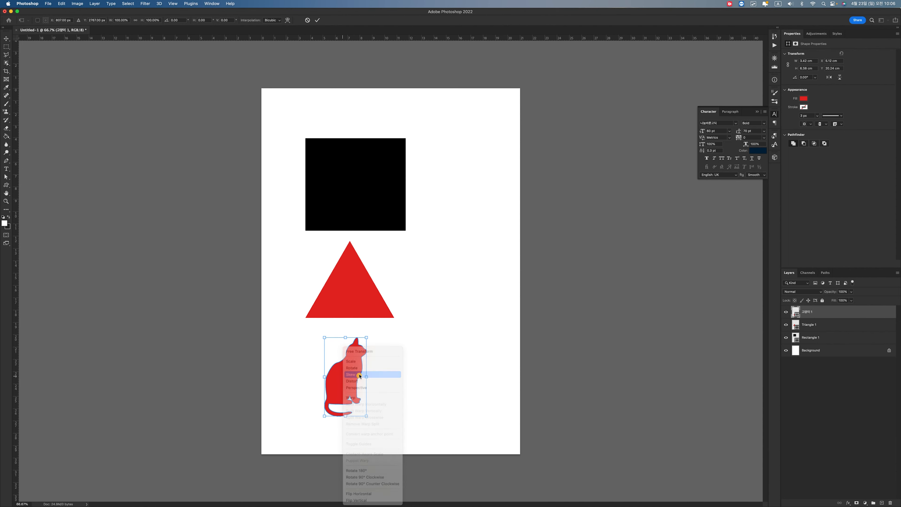
mouse_move(323, 338)
left_mouse_down()
mouse_move(348, 354)
mouse_move(323, 334)
mouse_move(348, 342)
mouse_move(336, 341)
left_mouse_up()
key("super+z")
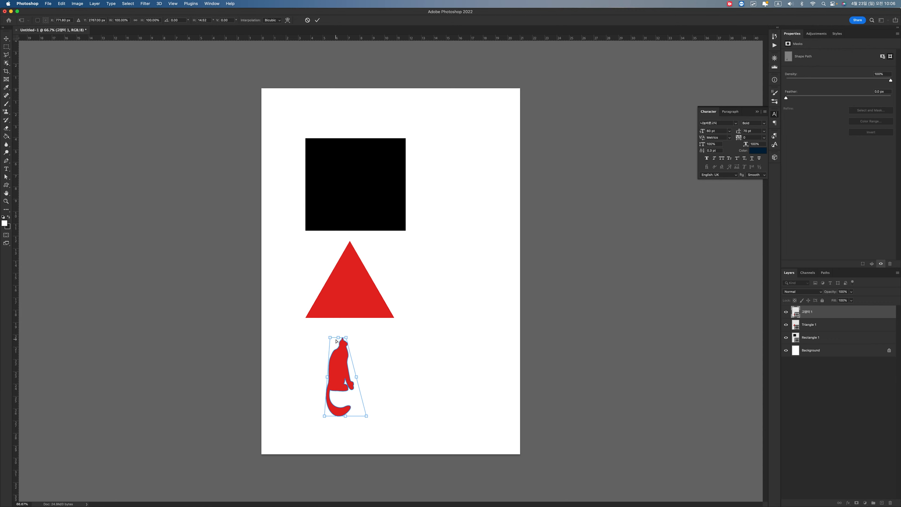
key("super+z")
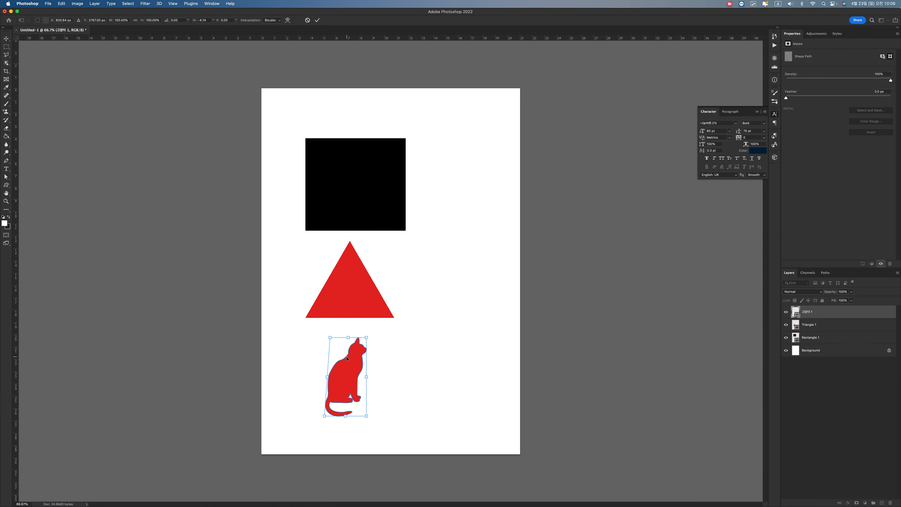
key("super+z")
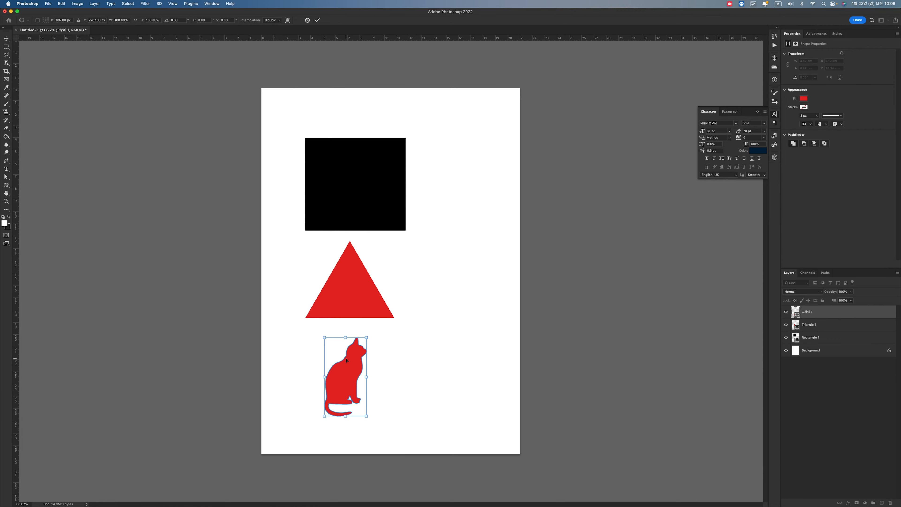
Try distorting the cat by its upper-left corner with Free Transform's Distort mode, and undo the distortion
right_click(347, 360)
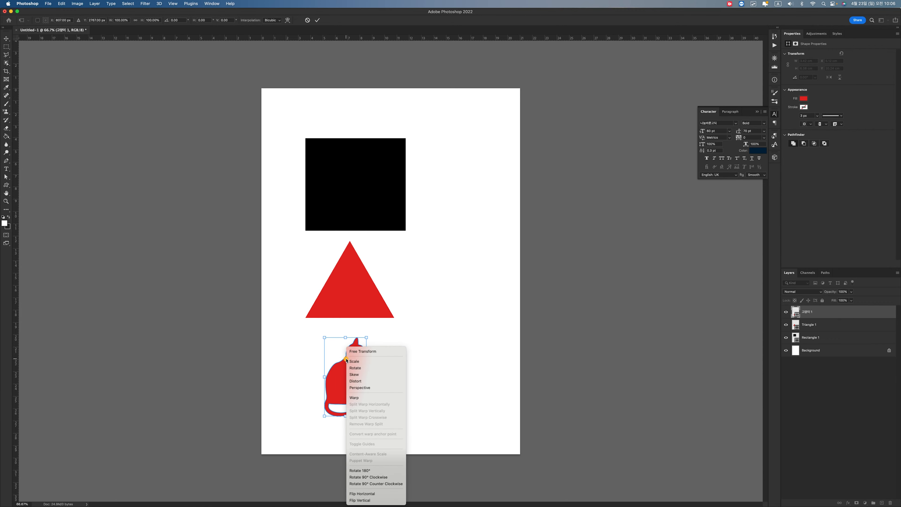
left_click(369, 381)
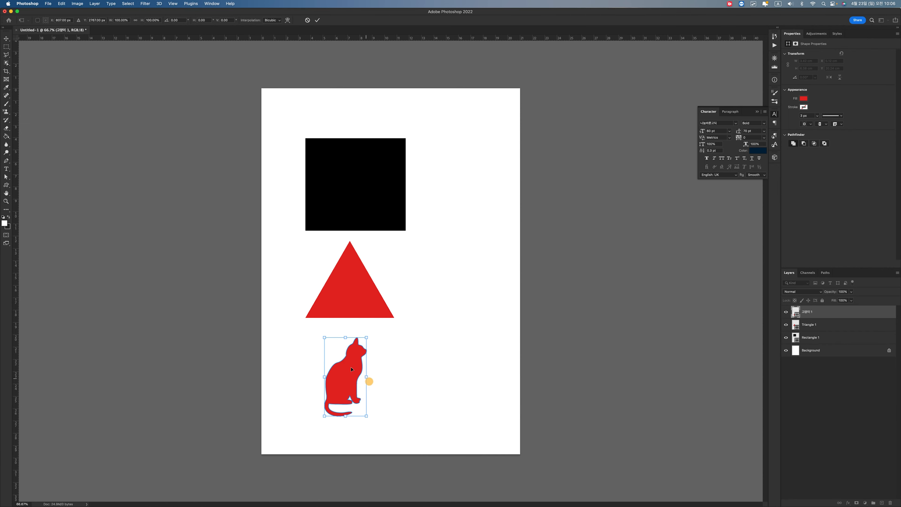
left_click_drag(324, 337, 301, 347)
key("super+z")
Try a Perspective transform from the cat's lower-right corner, undo it, and leave the transform
right_click(345, 367)
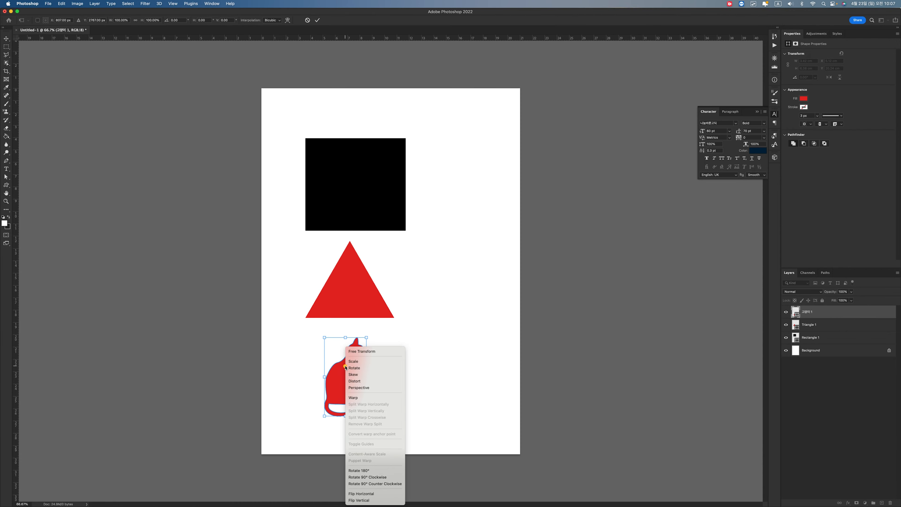
left_click(382, 388)
left_click_drag(366, 416, 368, 396)
key("super+z")
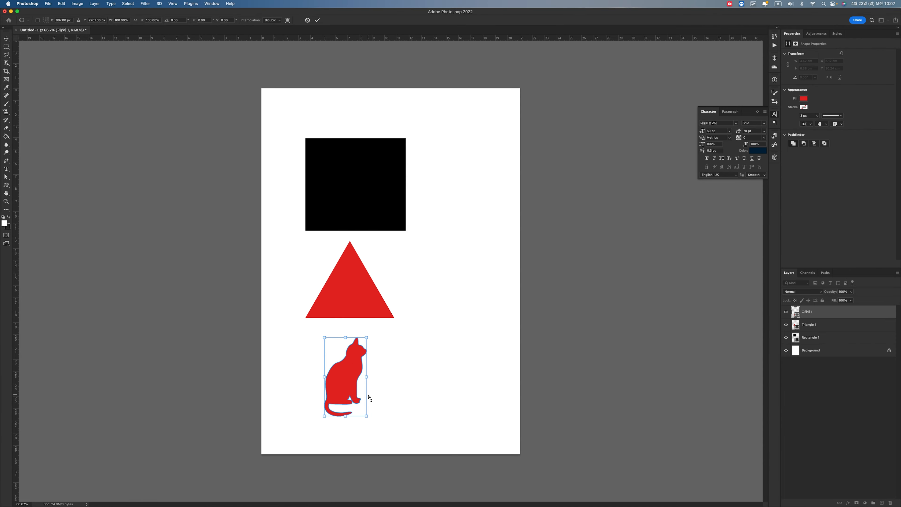
key("Return")
Try warping the cat shape with Free Transform's Warp mode, and leave the shape undeformed
right_click(346, 379)
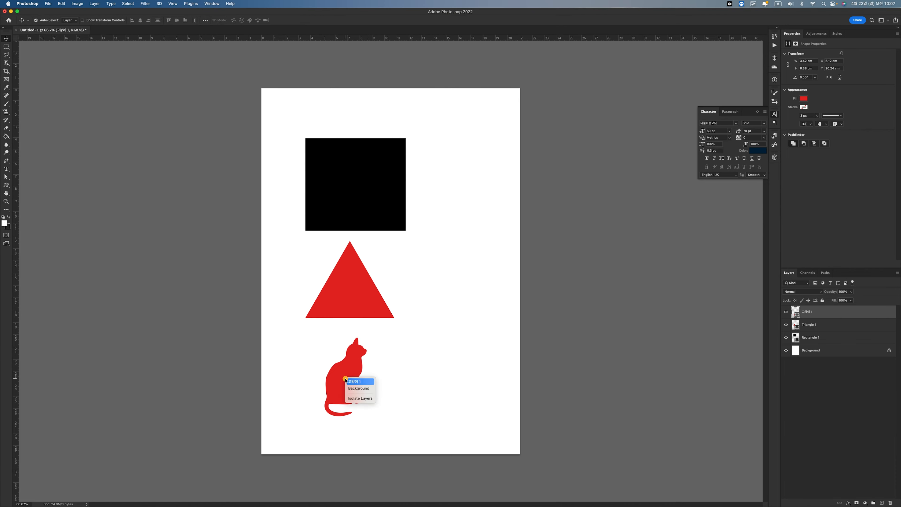
left_click(336, 367)
key("super+t")
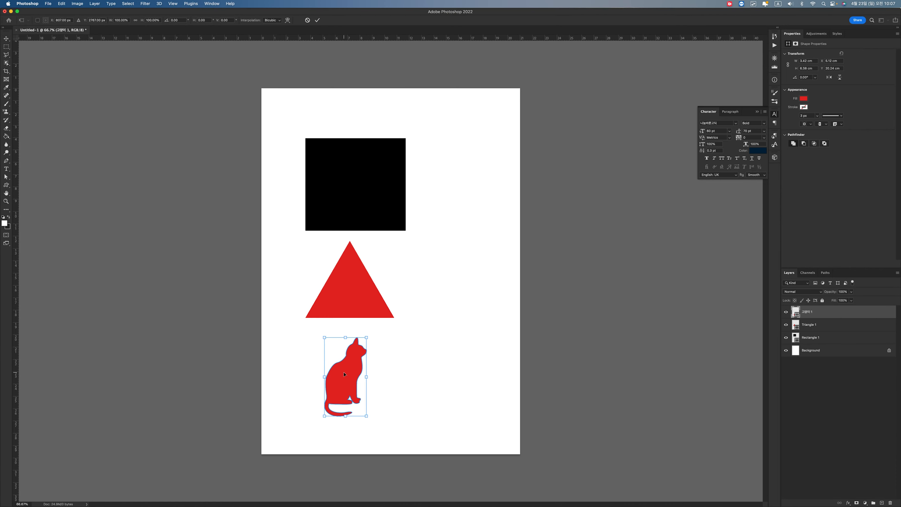
right_click(343, 373)
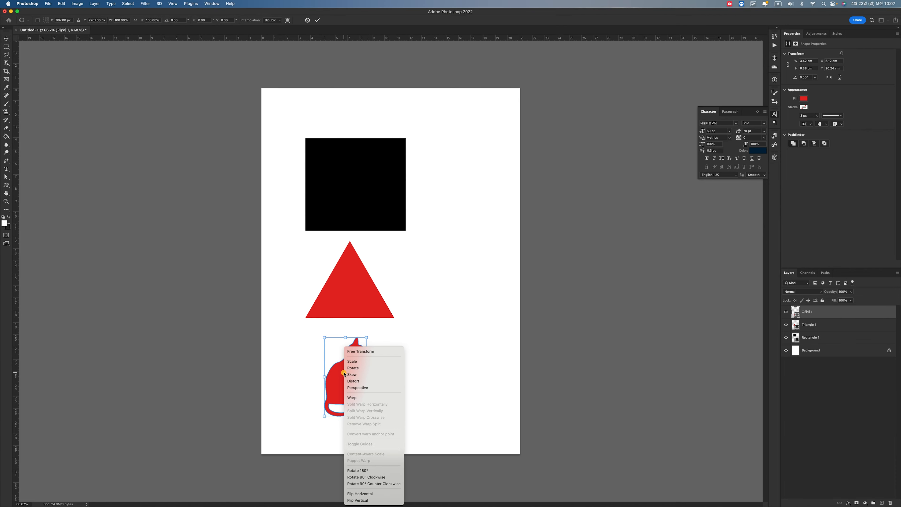
left_click(361, 397)
left_click_drag(338, 362, 350, 411)
key("Return")
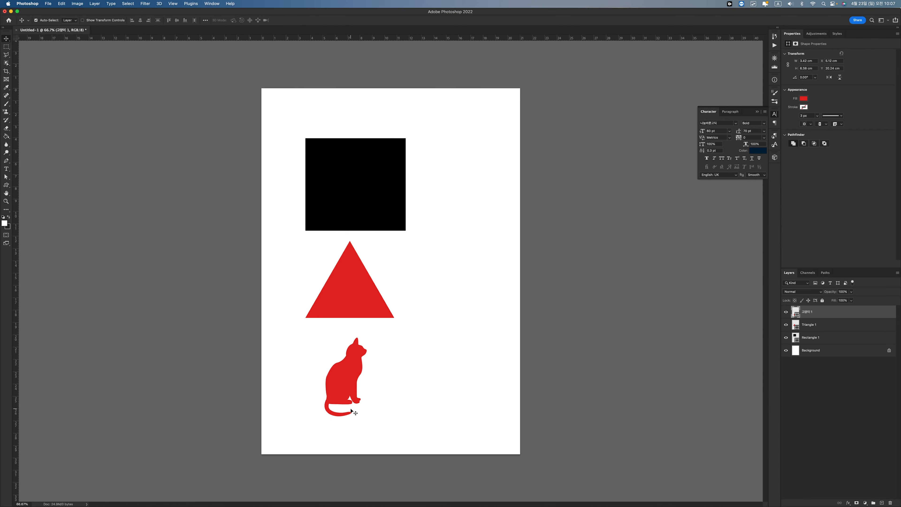
Try rotating the cat 180° and 90° clockwise and flipping it horizontally with Free Transform, and cancel the transform
right_click(343, 369)
left_click(342, 374)
key("super+t")
right_click(342, 374)
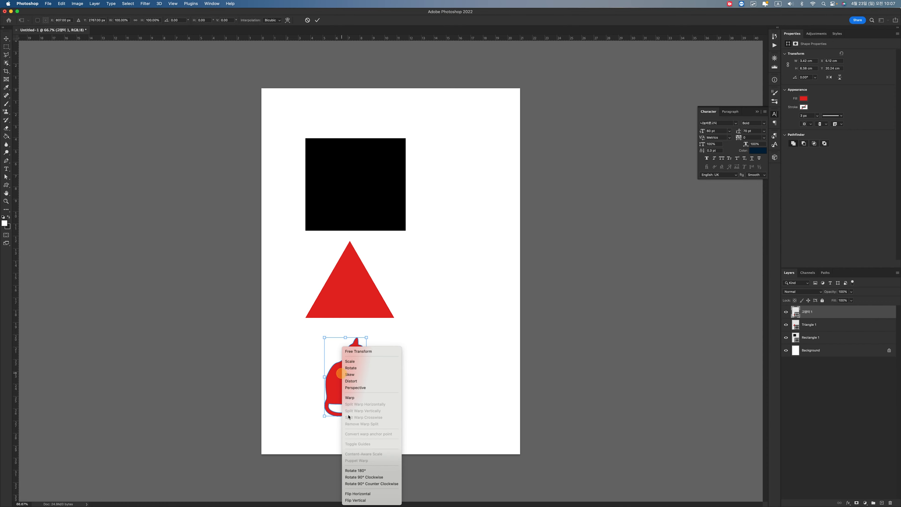
left_click(368, 471)
right_click(347, 369)
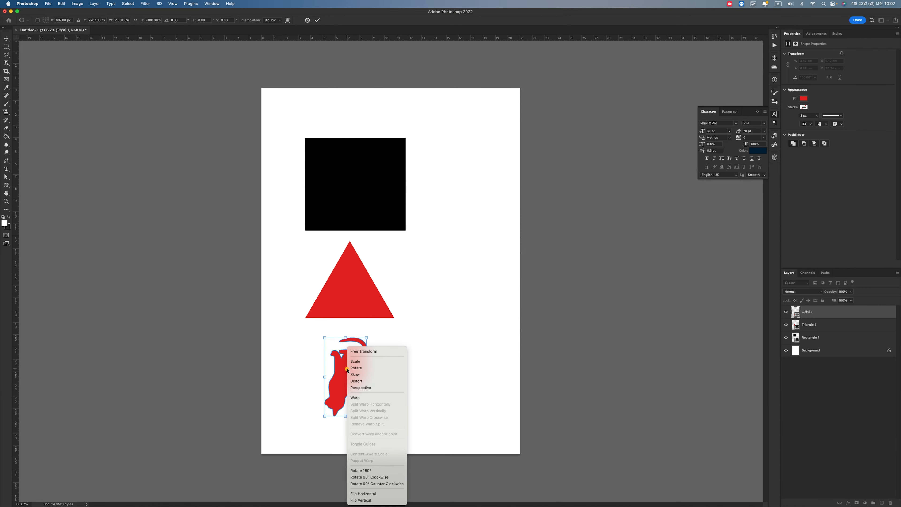
left_click(382, 478)
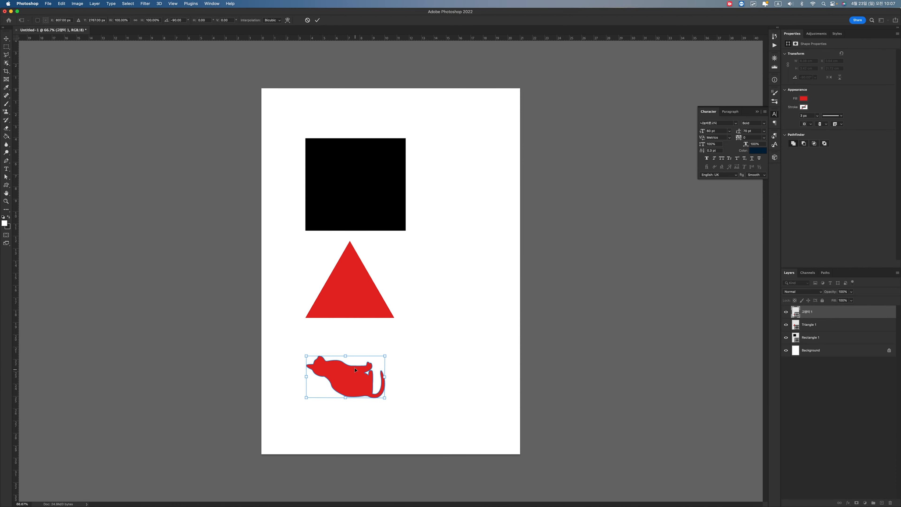
right_click(355, 370)
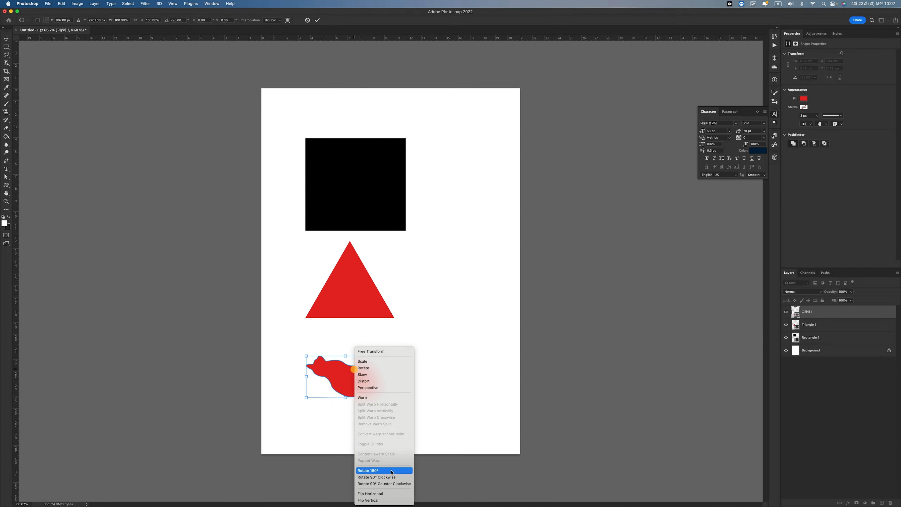
left_click(388, 495)
key("Return")
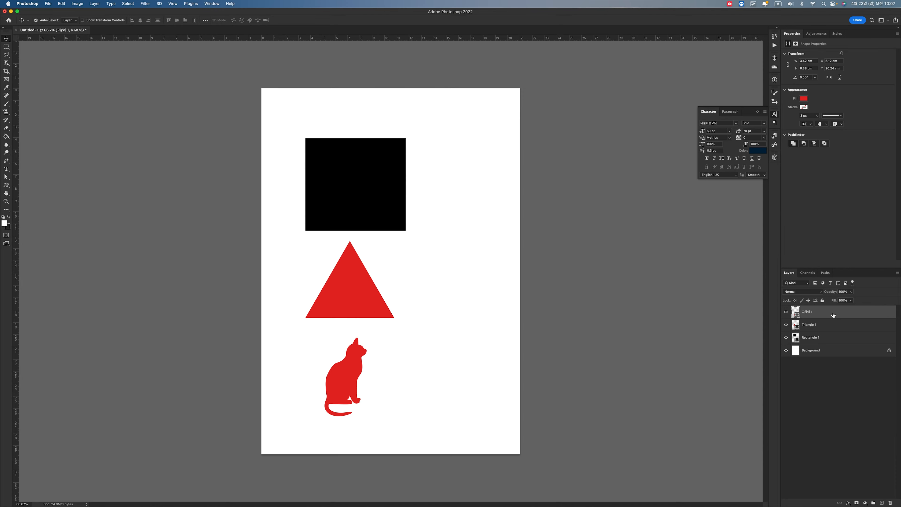
Move the black rectangle to the right and place the red triangle on it, aligned with the rectangle's lower-left corner
left_click(835, 337)
left_click_drag(379, 180, 424, 186)
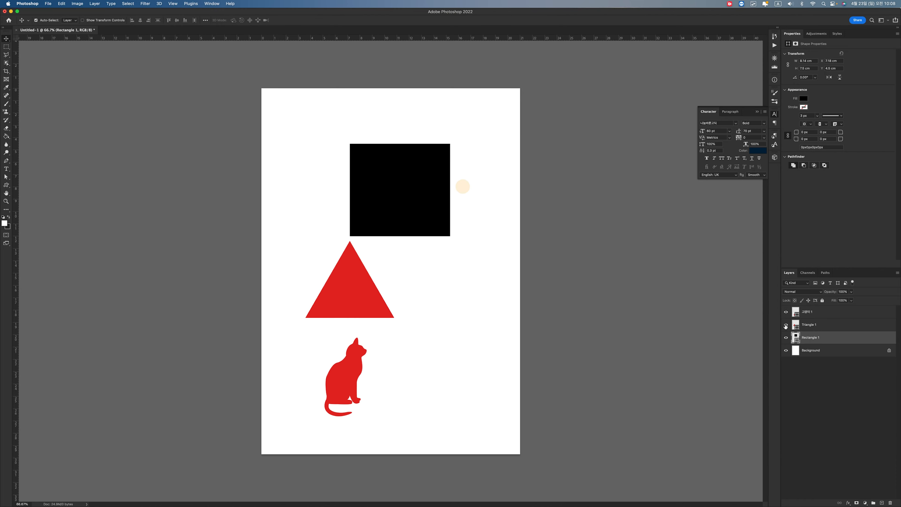
left_click(821, 330)
left_click(830, 339)
left_click(830, 326)
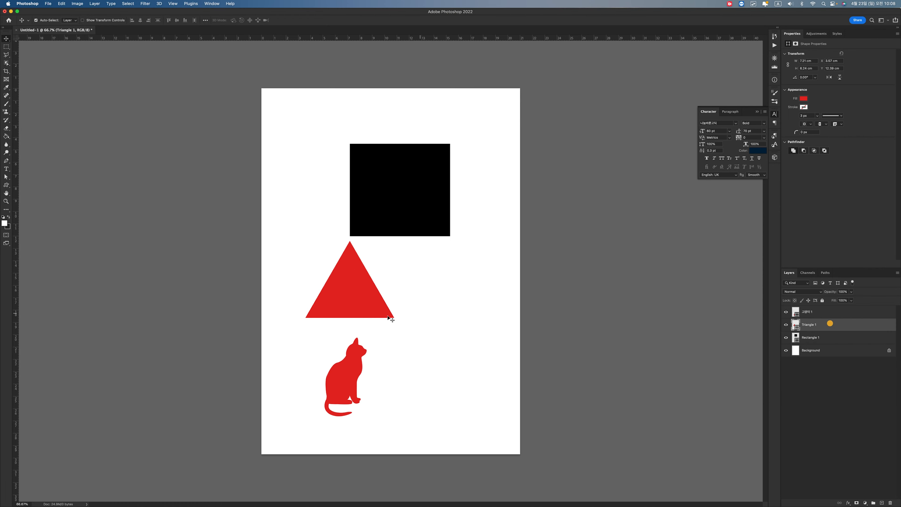
left_click_drag(371, 306, 416, 231)
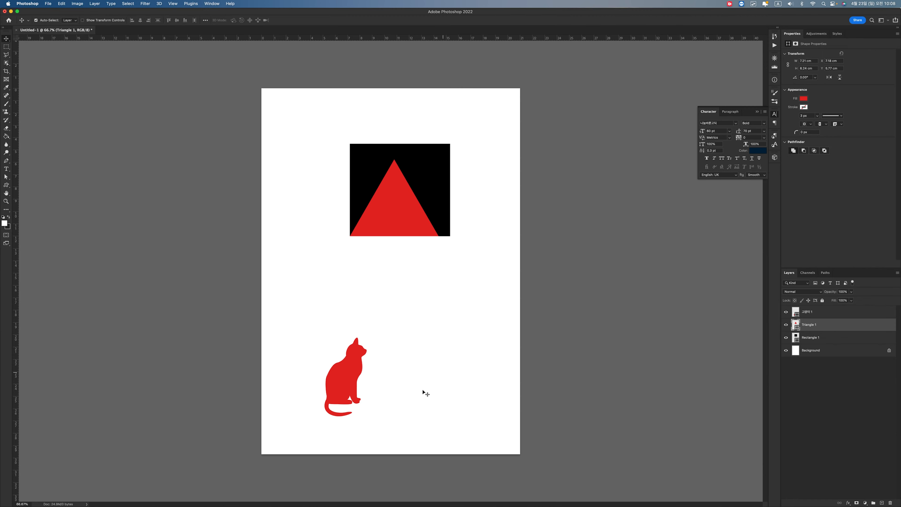
Recolour the cat yellow-green and move it up so it overlaps the triangle and rectangle
left_click(343, 387)
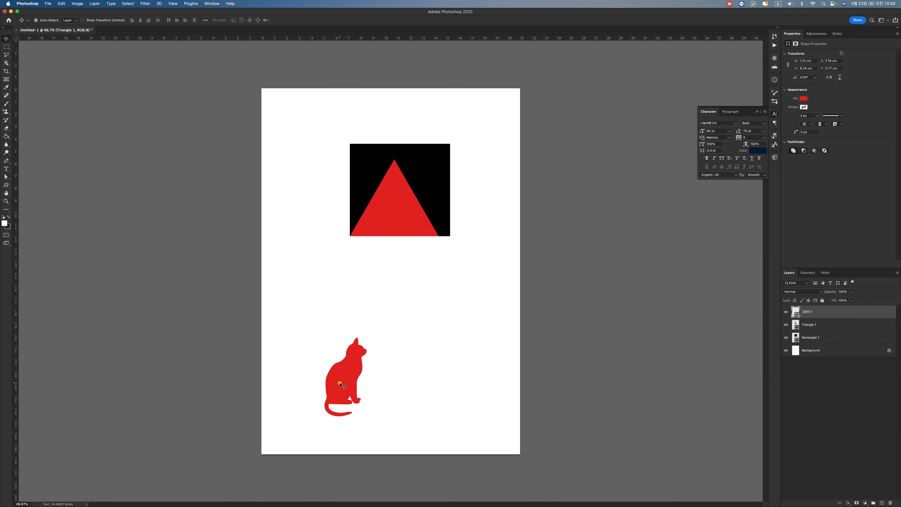
double_click(798, 312)
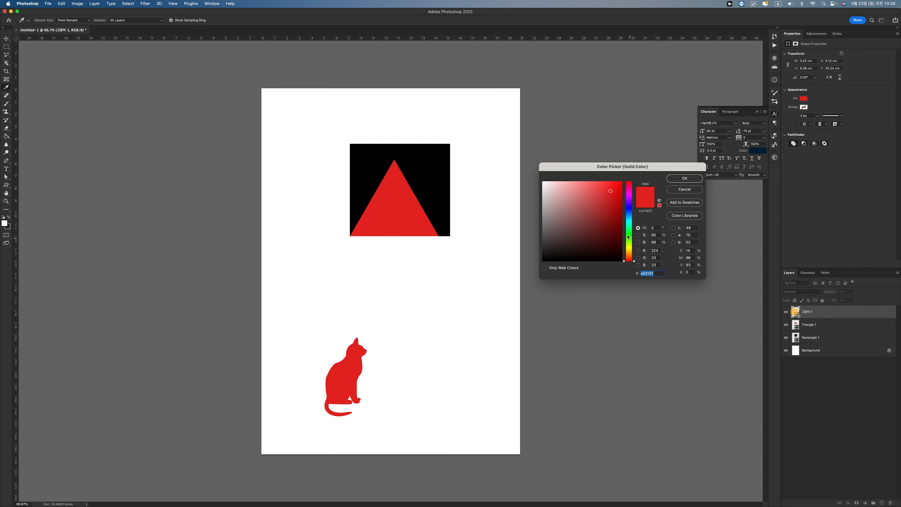
left_click(630, 248)
left_click(684, 178)
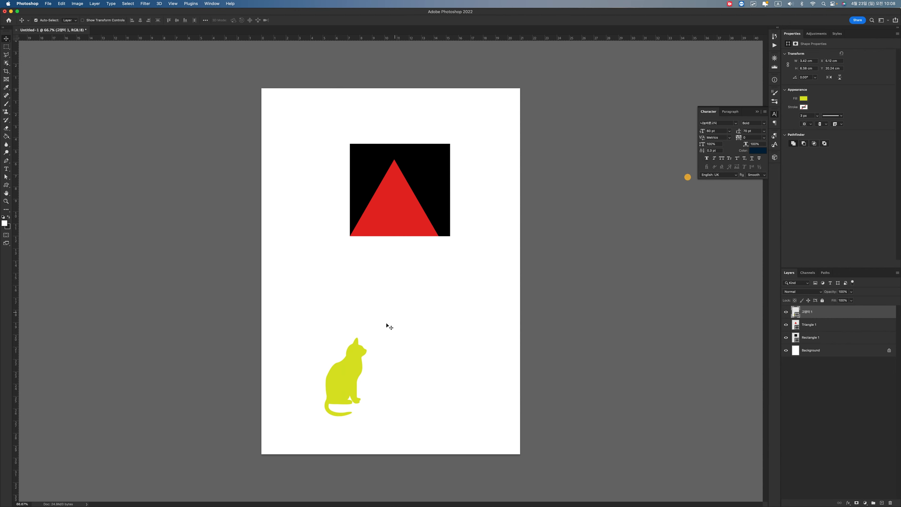
left_click_drag(341, 389, 404, 216)
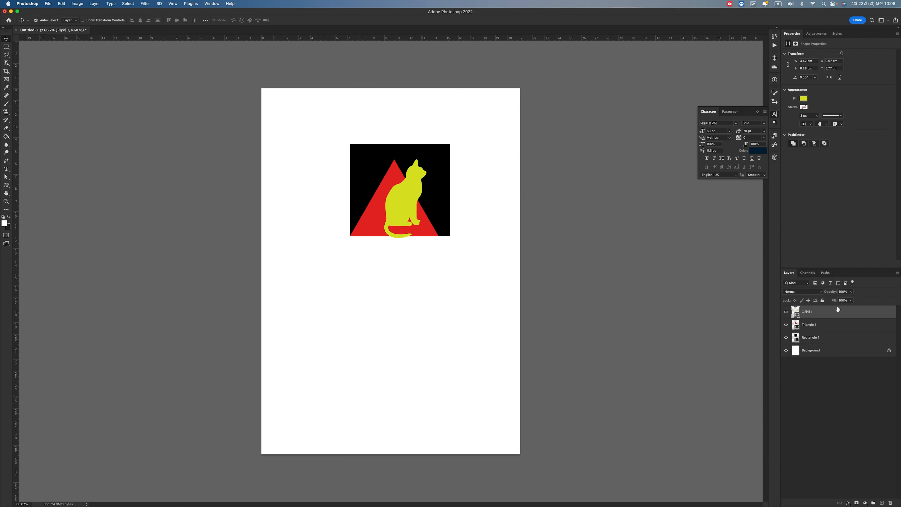
Send the cat layer below the rectangle layer, and temporarily hide the rectangle and triangle to reveal the cat
left_click(837, 338)
left_click_drag(829, 313, 834, 346)
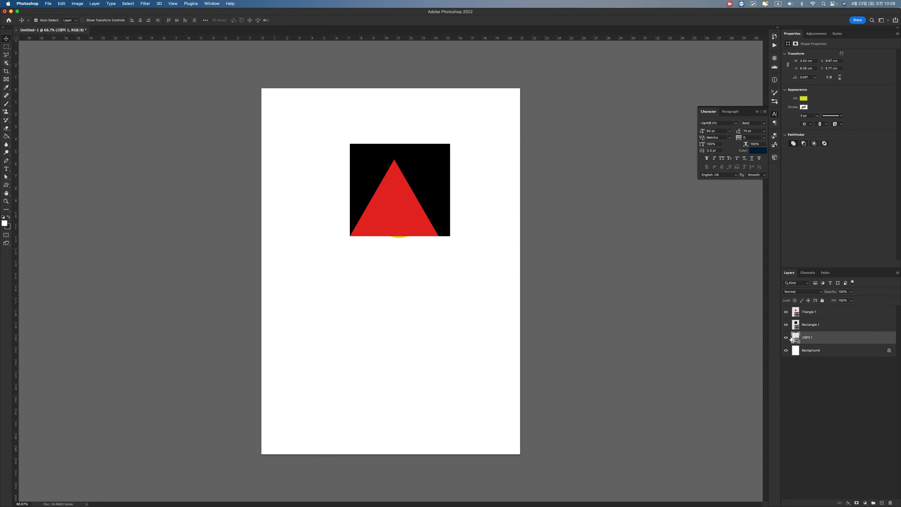
left_click(786, 324)
left_click(786, 312)
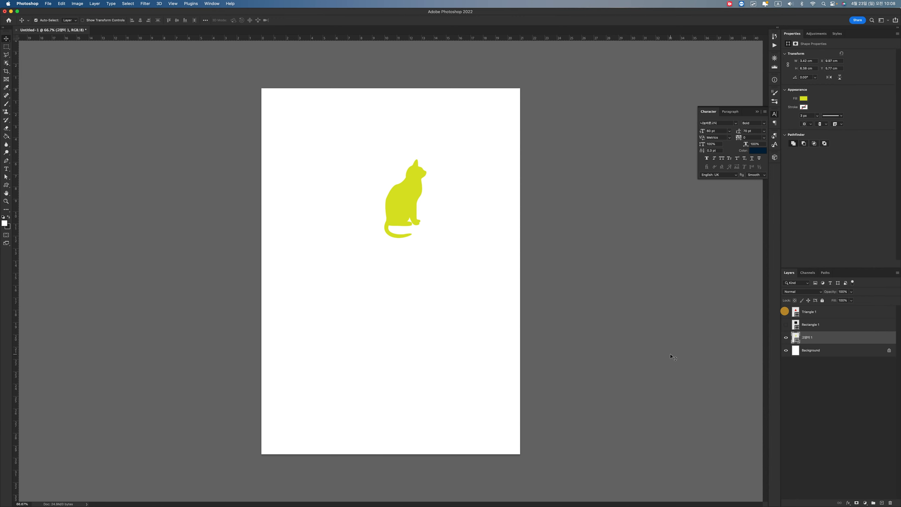
left_click(786, 324)
left_click(785, 312)
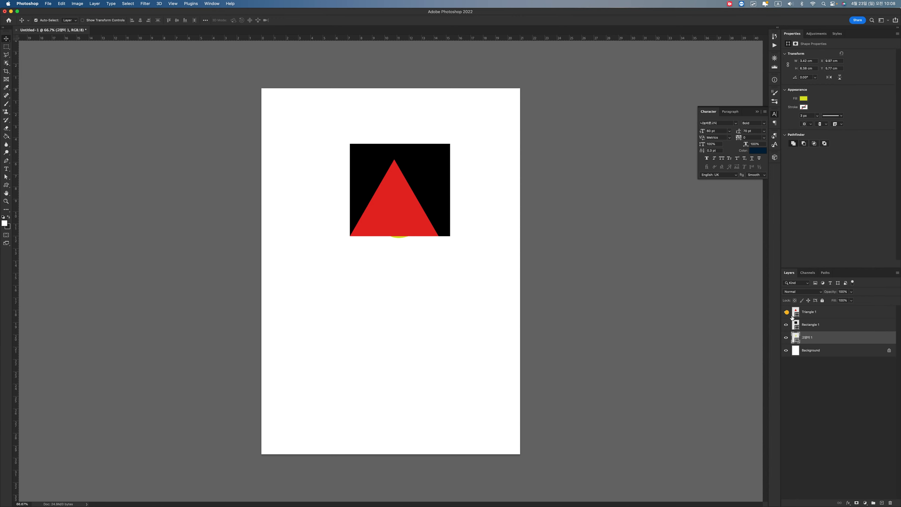
Restack the cat layer between the triangle and rectangle layers, and shift the cat slightly right from behind the triangle
left_click_drag(848, 336, 846, 313)
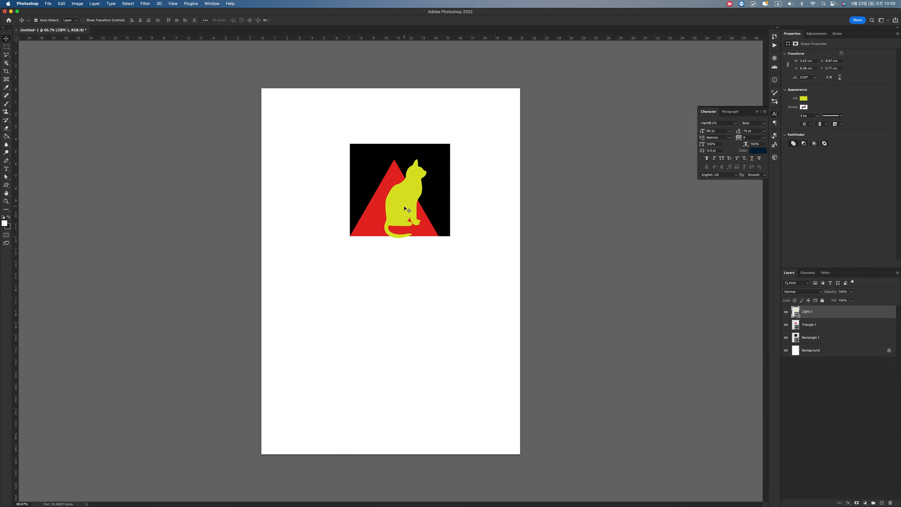
left_click(813, 326)
left_click_drag(818, 309, 827, 330)
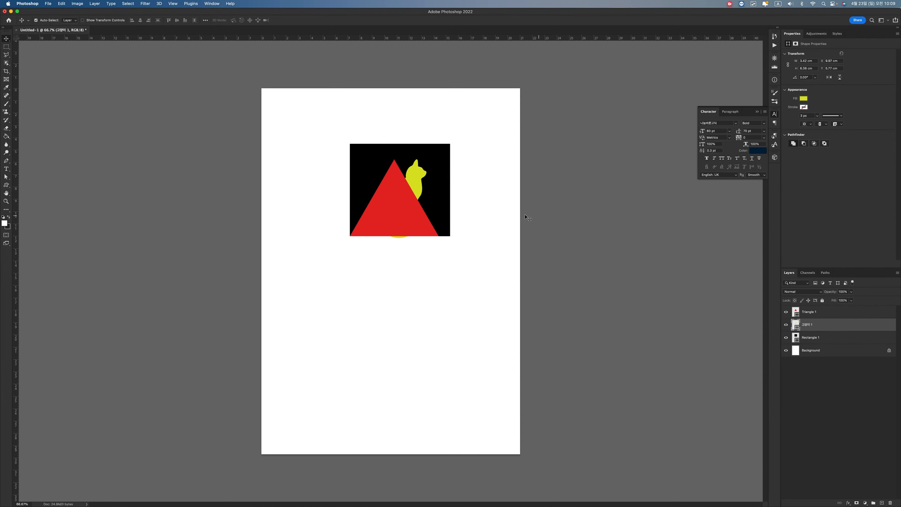
left_click_drag(415, 179, 422, 179)
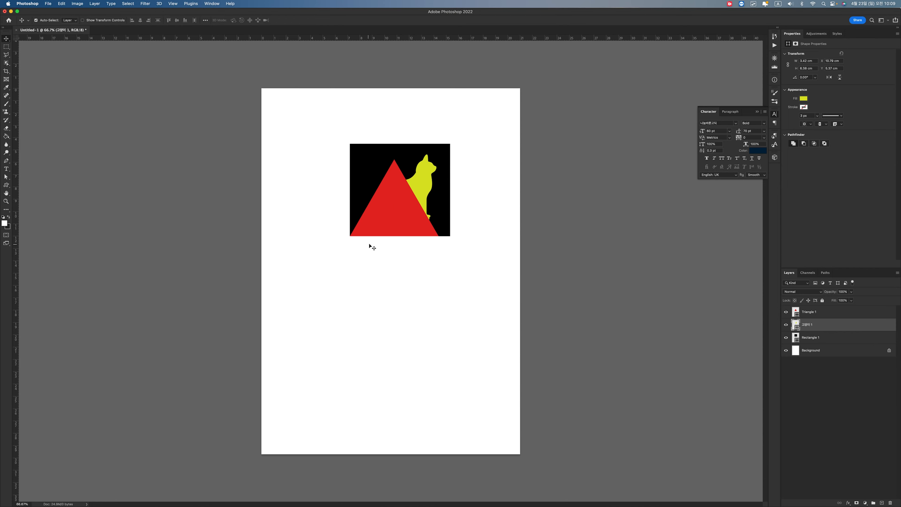
Select the triangle and look through its available layer blending modes, keeping Normal
left_click(397, 214)
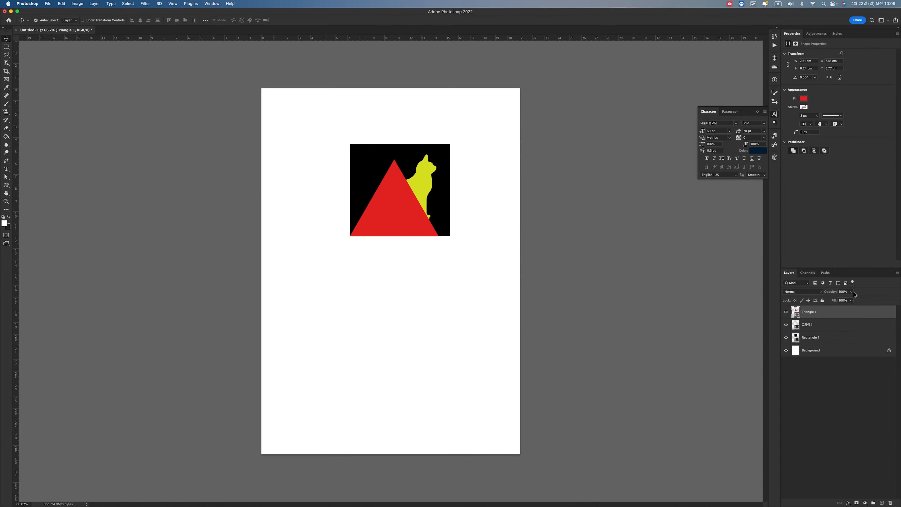
left_click(816, 293)
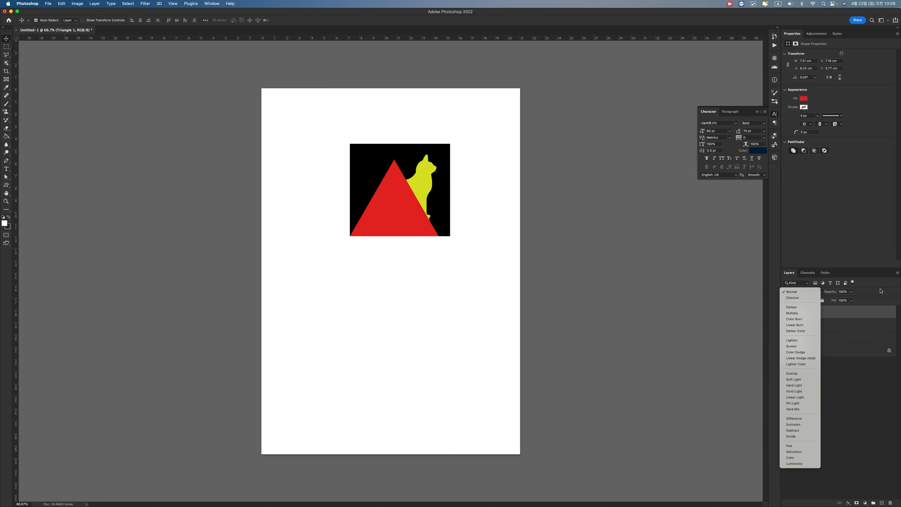
left_click(808, 292)
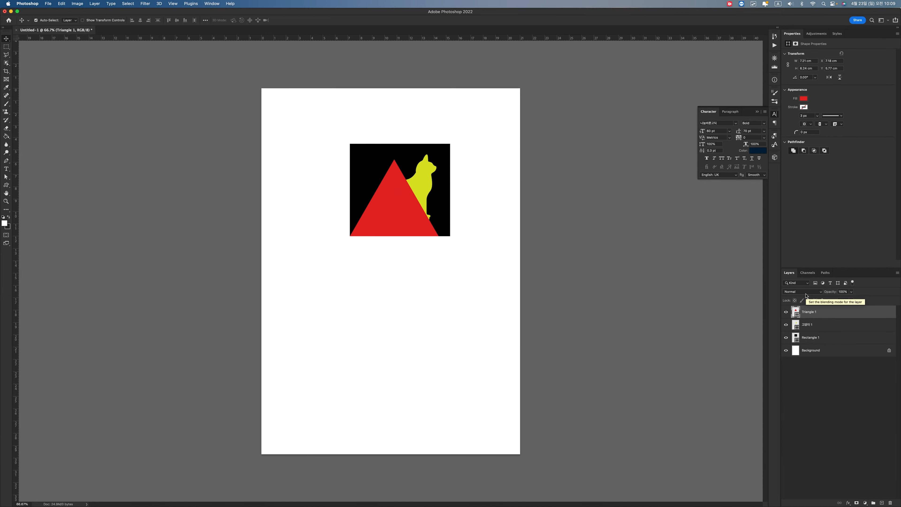
Move the triangle below the rectangle and the cat nearer the rectangle's middle, and preview blending modes on the cat, keeping Normal
left_click_drag(408, 222, 399, 323)
left_click_drag(421, 194, 412, 195)
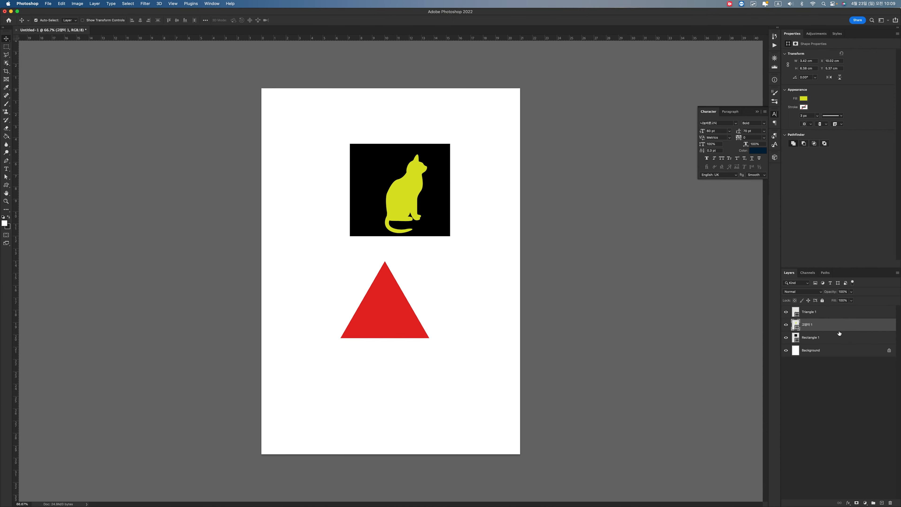
left_click(820, 292)
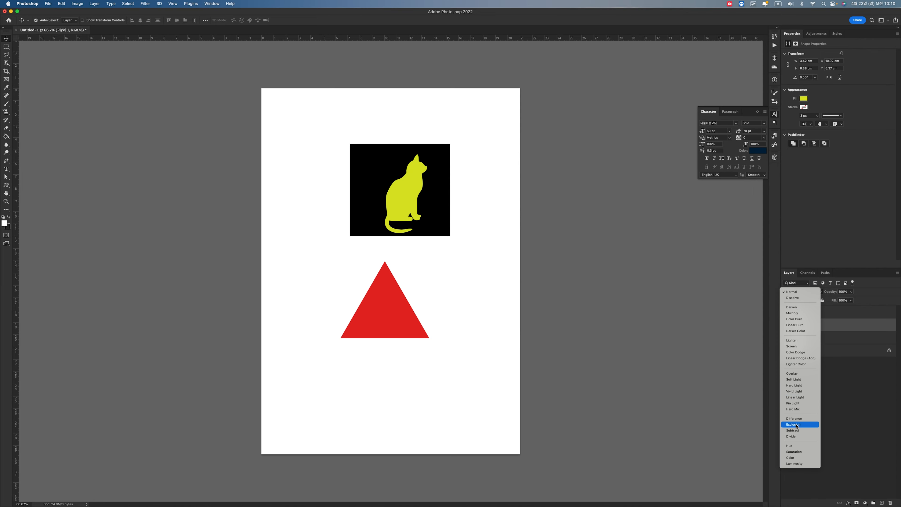
left_click(882, 417)
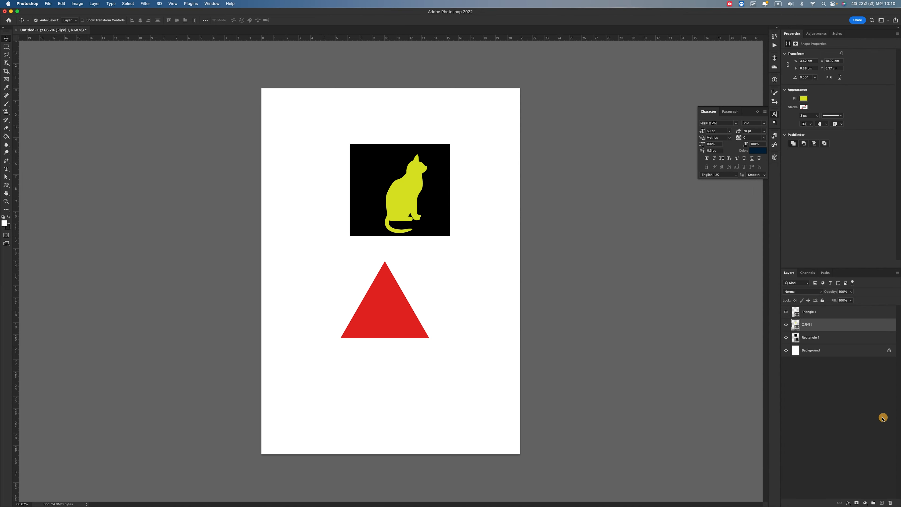
Move the triangle over the rectangle's left edge and preview blending modes such as Exclusion on it, keeping Normal
left_click_drag(386, 310, 346, 206)
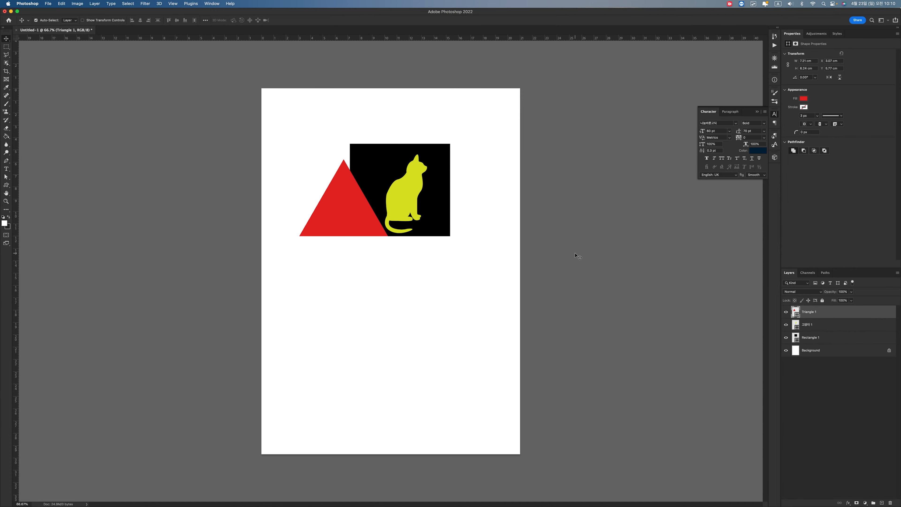
left_click(815, 292)
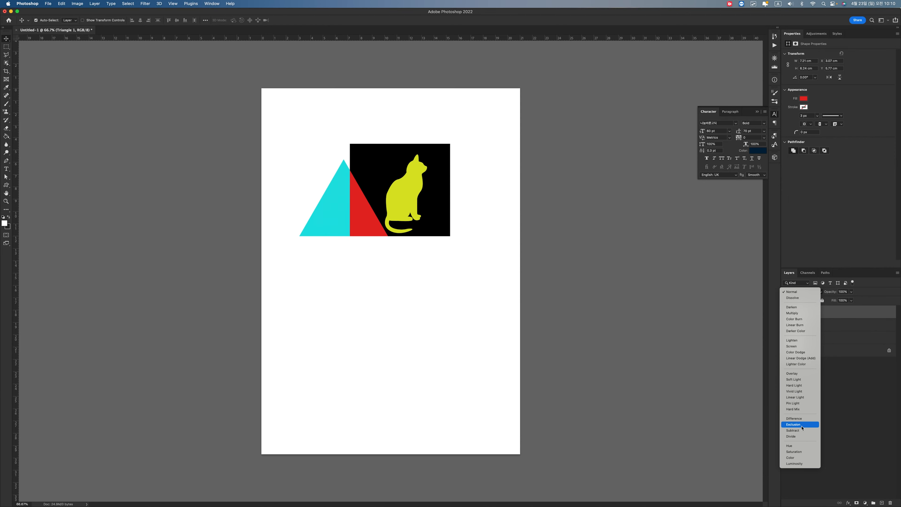
left_click(883, 406)
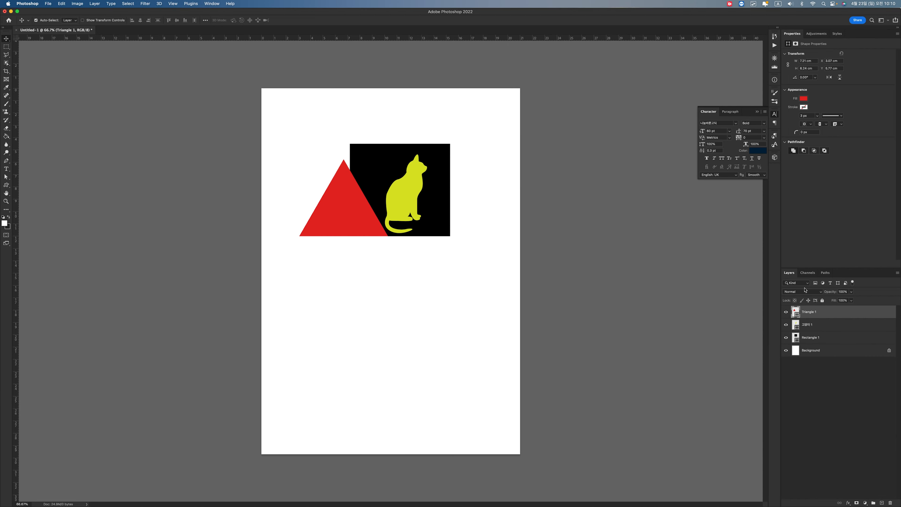
Look through the triangle's blending modes, keeping Normal, and preview an opacity change on the cat, keeping 100%
left_click(809, 294)
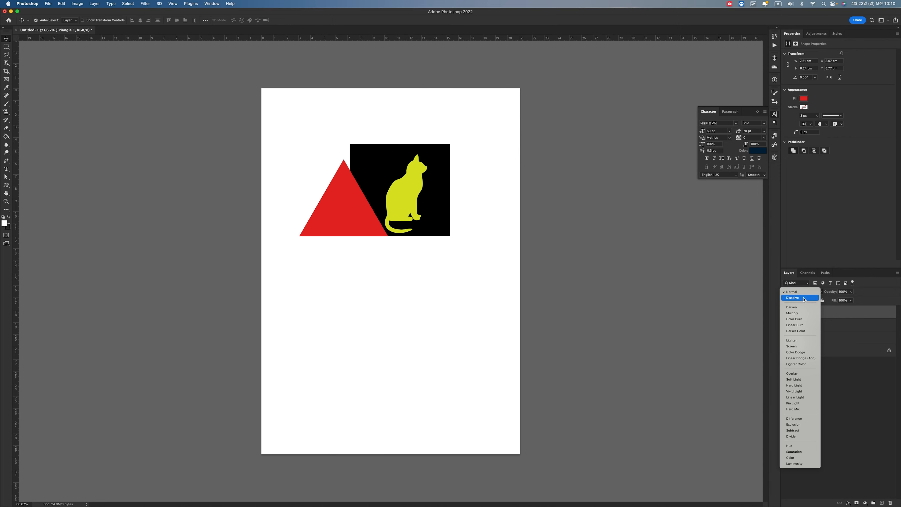
left_click(861, 389)
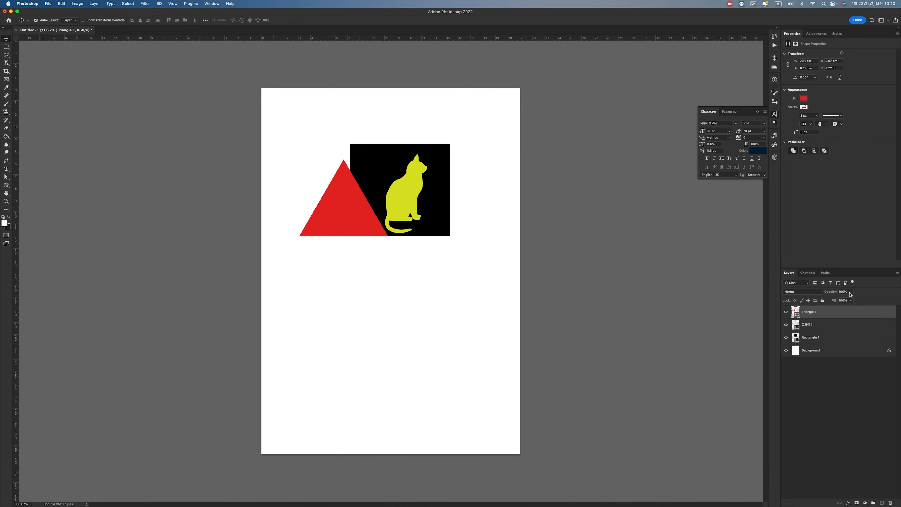
left_click(407, 190)
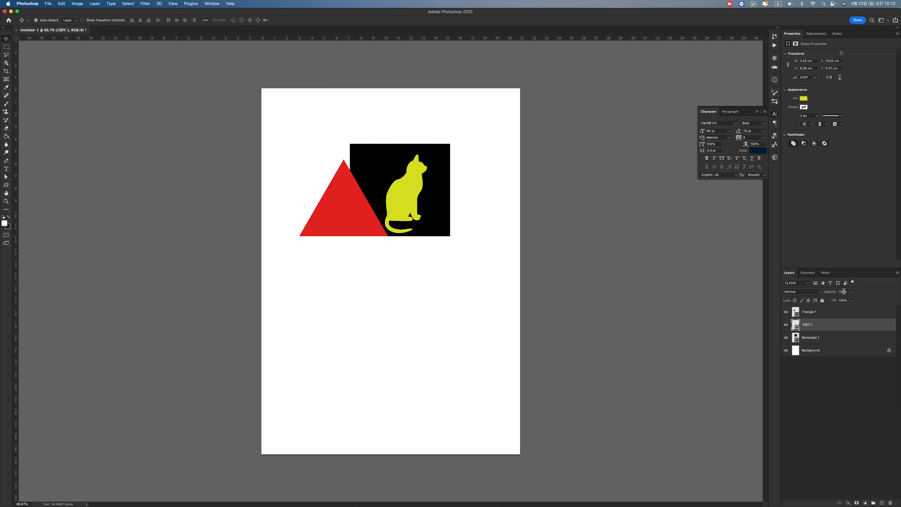
left_click(851, 292)
mouse_move(853, 299)
left_mouse_down()
mouse_move(825, 299)
mouse_move(851, 300)
left_mouse_up()
Hide and show the triangle layer, and do the same with the cat layer
left_click(786, 312)
left_click(786, 311)
left_click(786, 325)
left_click(785, 325)
Lock the triangle layer completely and try to move the triangle on the canvas
left_click(845, 314)
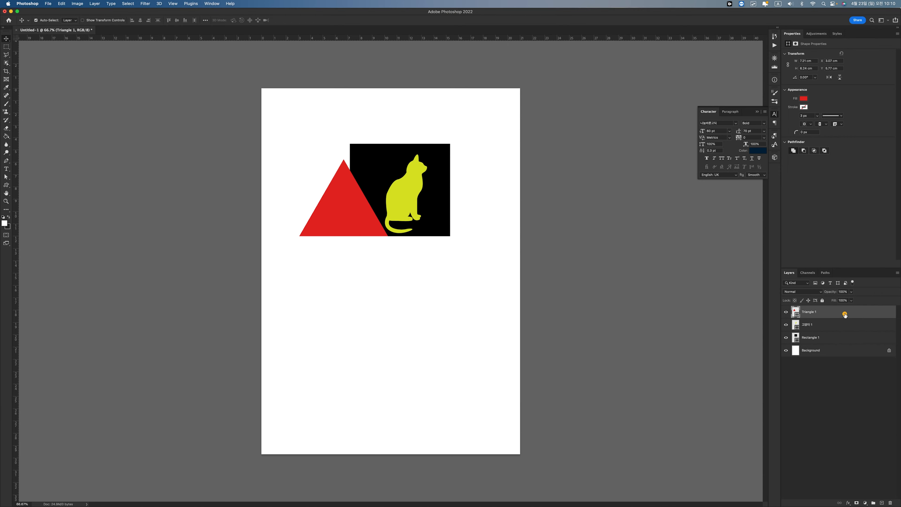
left_click(823, 301)
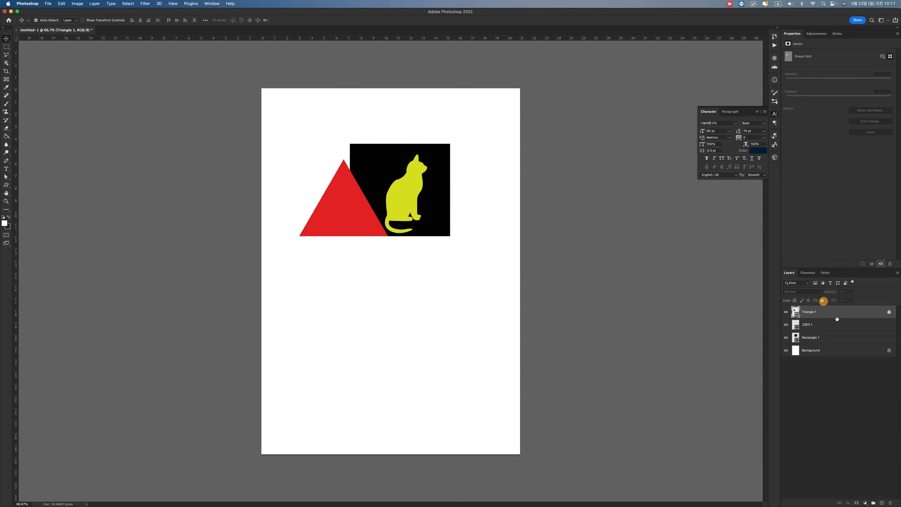
mouse_move(340, 215)
left_mouse_down()
mouse_move(321, 223)
mouse_move(344, 219)
left_mouse_up()
Unlock the triangle layer and shift the triangle slightly left, to about X 2.38 cm
left_click(889, 313)
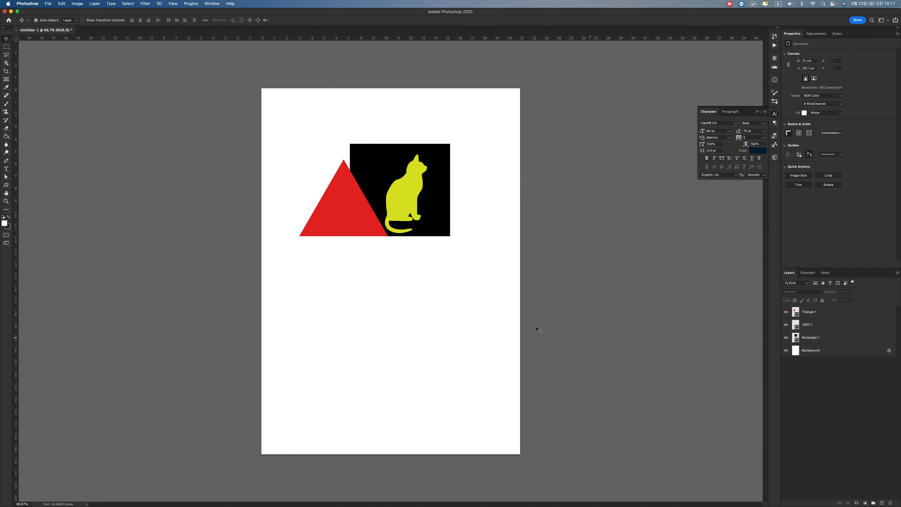
left_click_drag(346, 204, 337, 202)
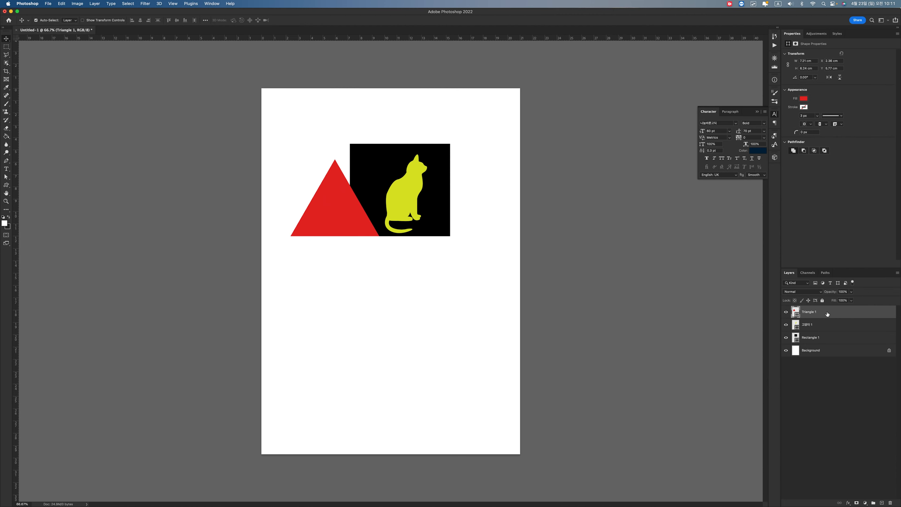
Open the Blending Options for the triangle layer and place the Layer Style dialog just below the shapes
left_click(847, 503)
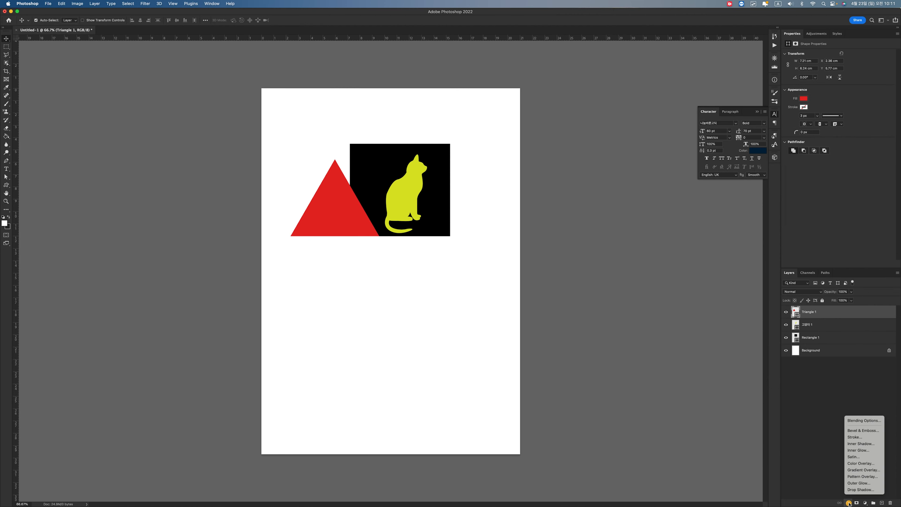
left_click(874, 421)
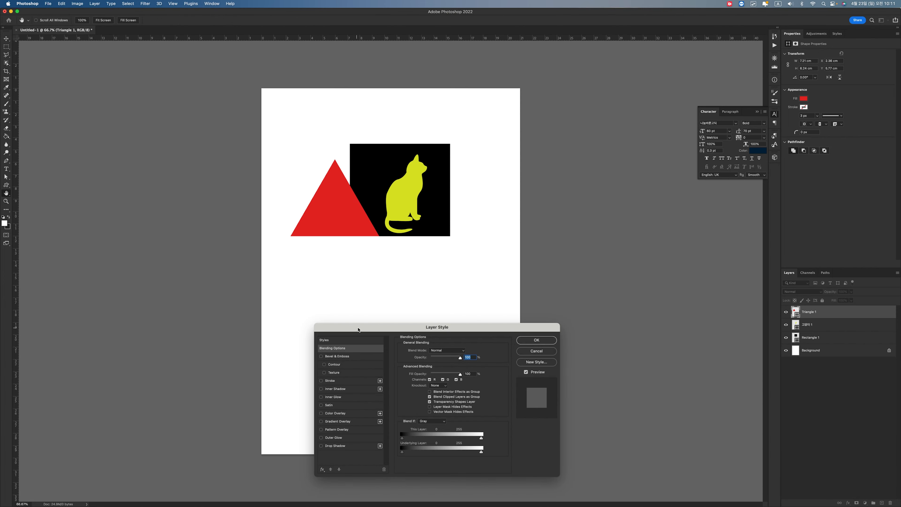
left_click_drag(362, 325, 399, 269)
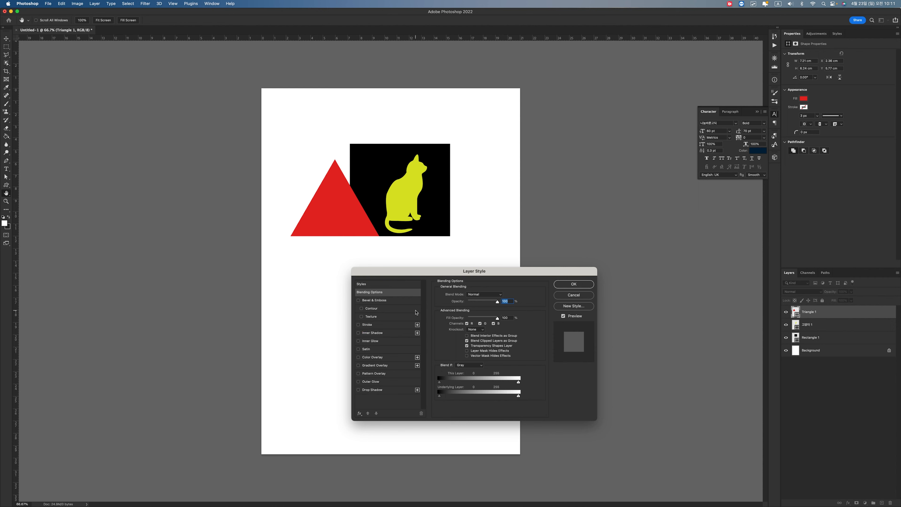
Try Bevel & Emboss on the triangle with increased depth, size and soften, and switch the effect off
left_click(379, 301)
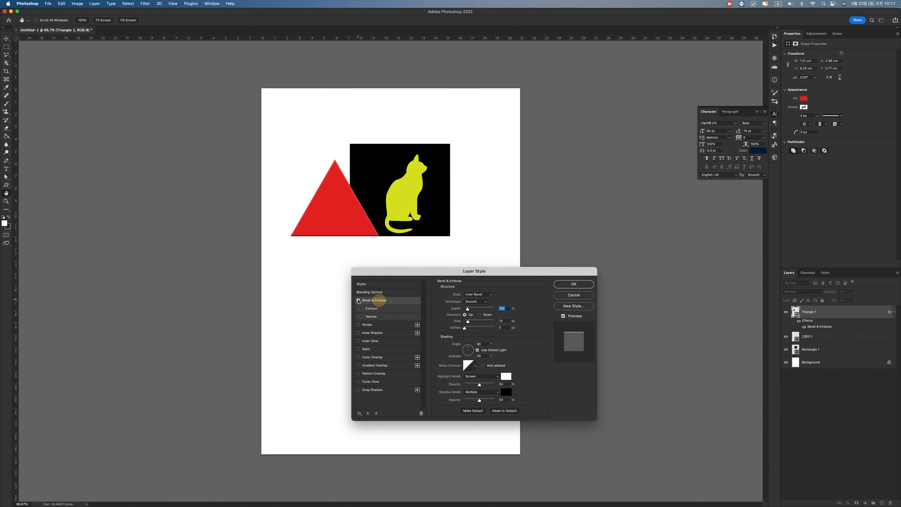
mouse_move(467, 309)
left_mouse_down()
mouse_move(477, 308)
mouse_move(476, 323)
left_mouse_up()
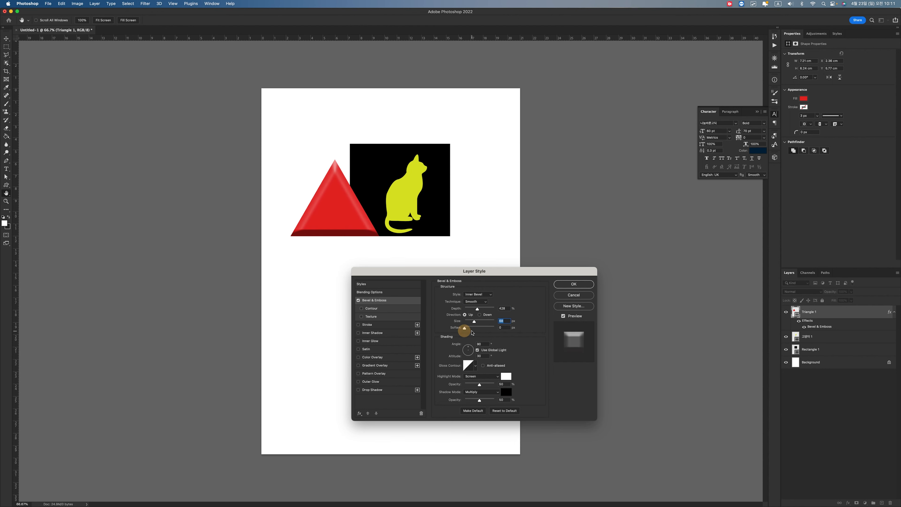
left_click_drag(464, 327, 474, 329)
left_click(358, 301)
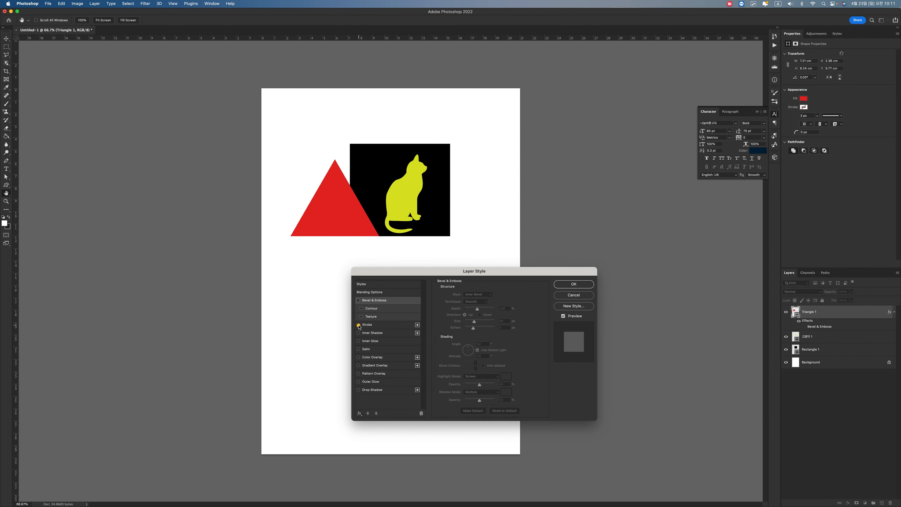
Try a thick purple outside stroke on the triangle by enlarging its size, and switch the stroke off
left_click(358, 325)
left_click(374, 324)
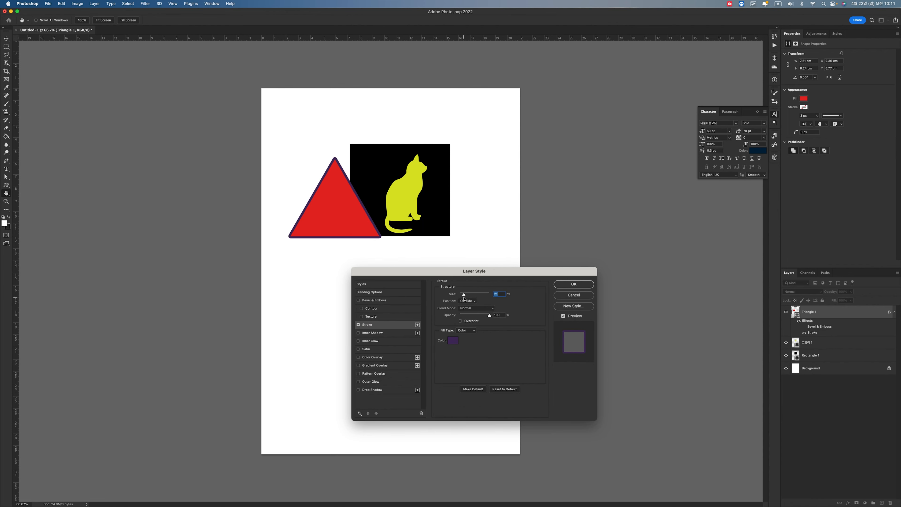
left_click_drag(464, 295, 470, 298)
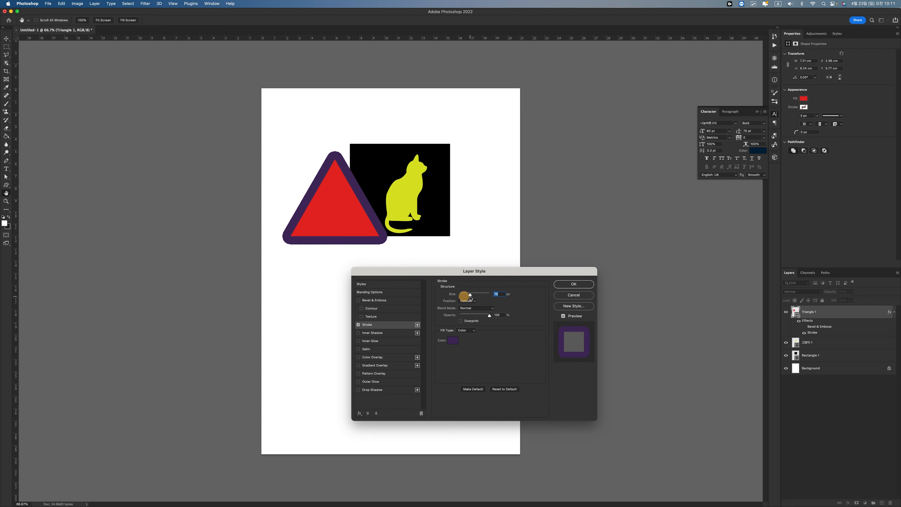
left_click(358, 325)
Try an inner shadow on the triangle with high opacity, black colour and Normal blend mode
left_click(358, 332)
left_click(372, 333)
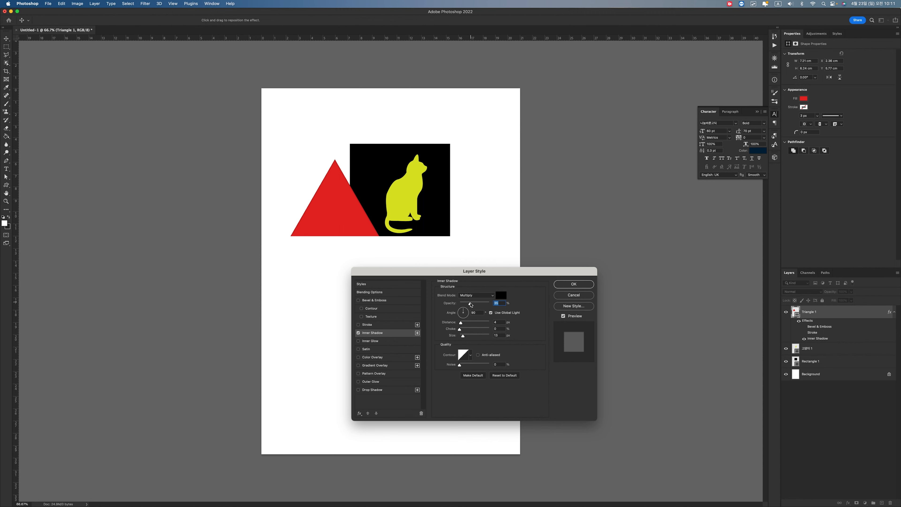
left_click_drag(470, 304, 487, 303)
left_click(503, 294)
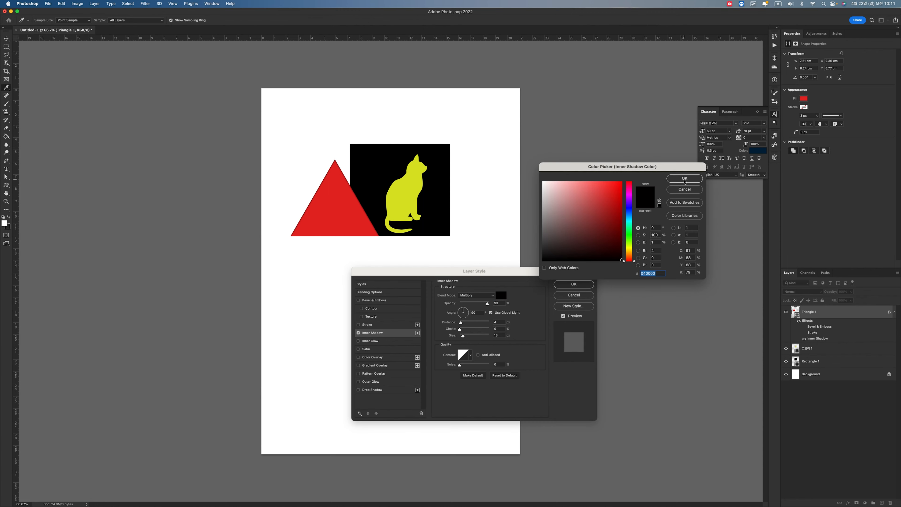
left_click(684, 179)
left_click(486, 293)
left_click(479, 274)
Experiment with the inner shadow's distance, choke, size 0 and angle of 143°, and switch the effect off
left_click(460, 323)
left_click_drag(461, 323, 464, 324)
left_click(467, 309)
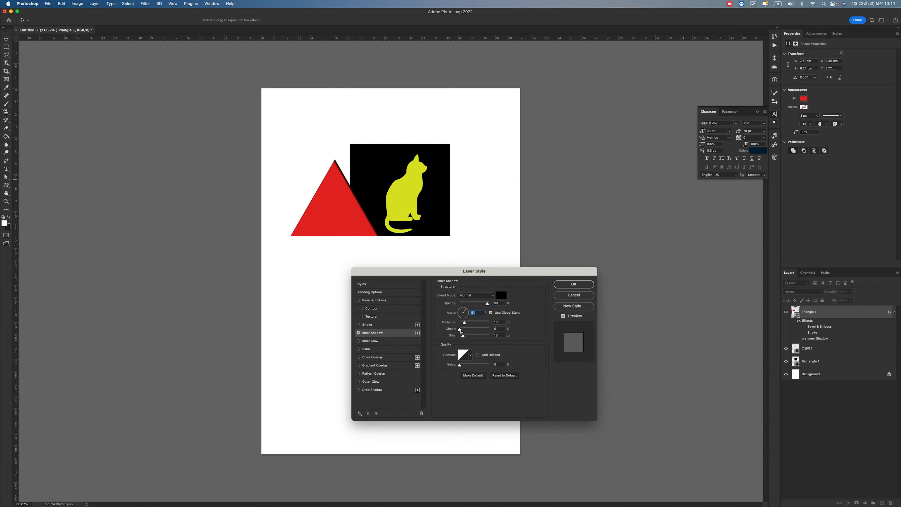
left_click_drag(461, 329, 466, 329)
left_click_drag(464, 337, 459, 310)
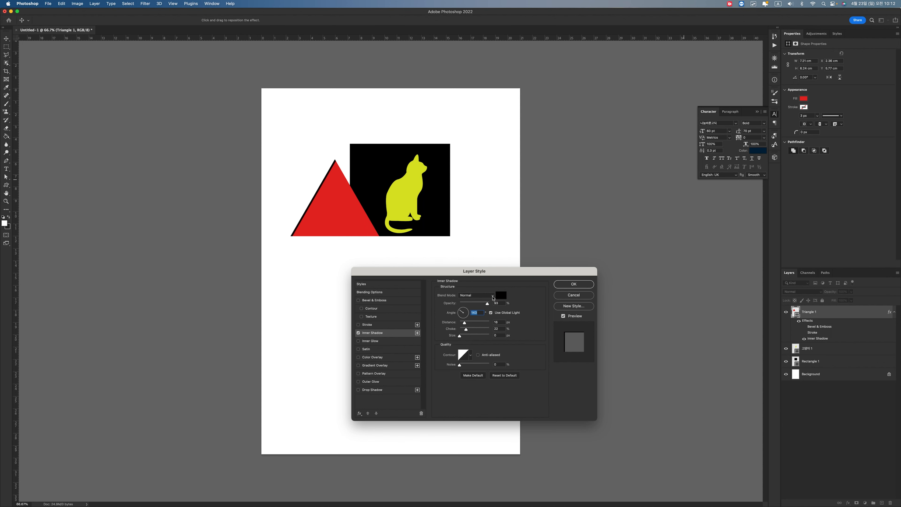
left_click_drag(488, 304, 477, 322)
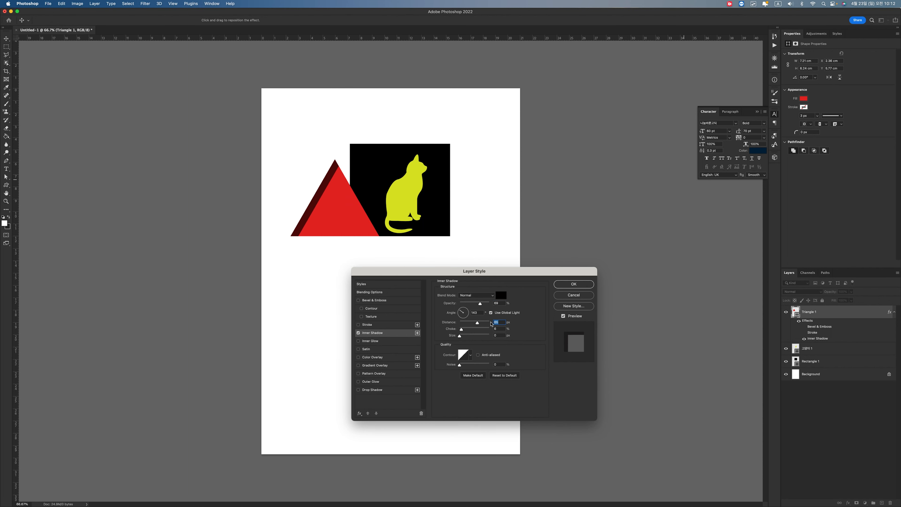
left_click(358, 334)
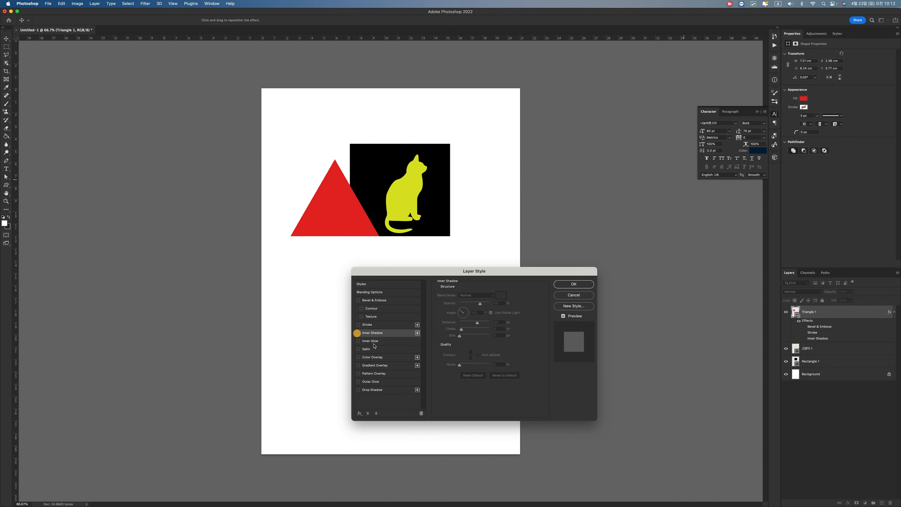
Try a white inner glow on the triangle with raised opacity and size, and switch it off
left_click(369, 342)
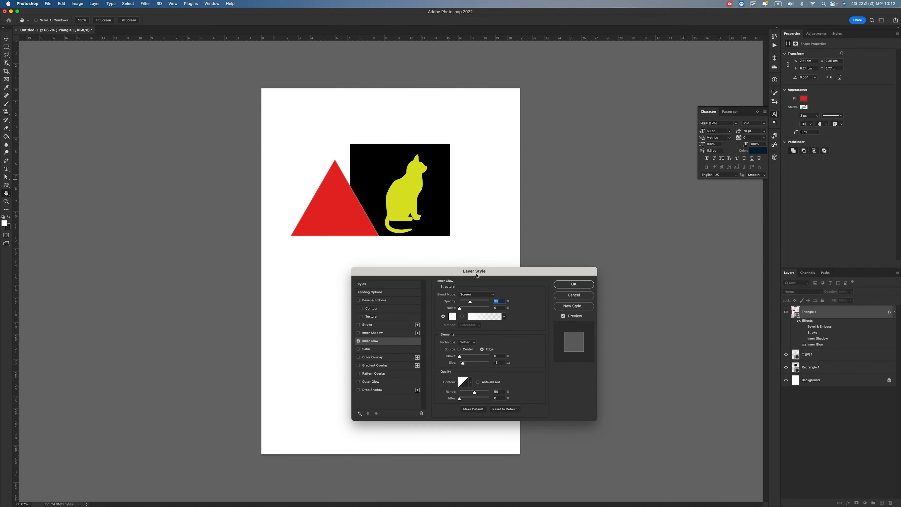
left_click(359, 340)
left_click(358, 341)
left_click_drag(469, 303, 488, 304)
left_click_drag(469, 364, 467, 363)
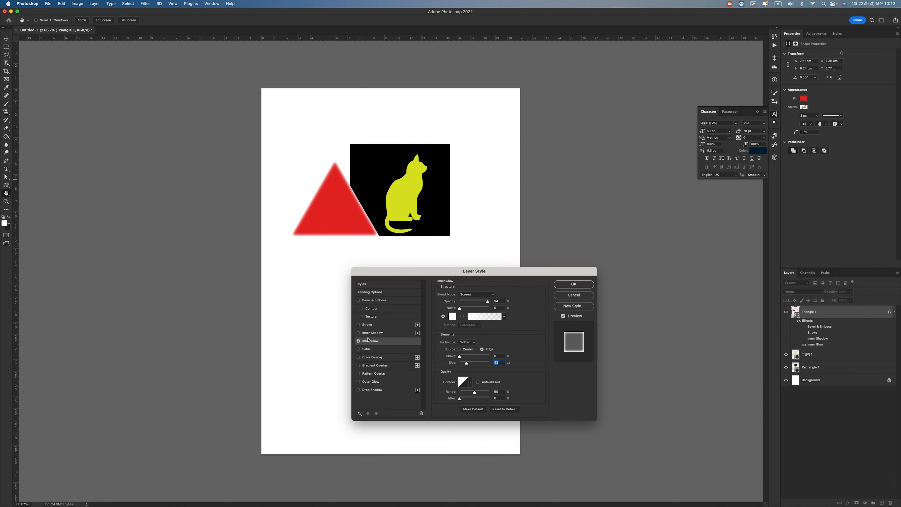
left_click(358, 340)
Preview the Satin effect on the triangle with its default settings and switch it off
left_click(358, 349)
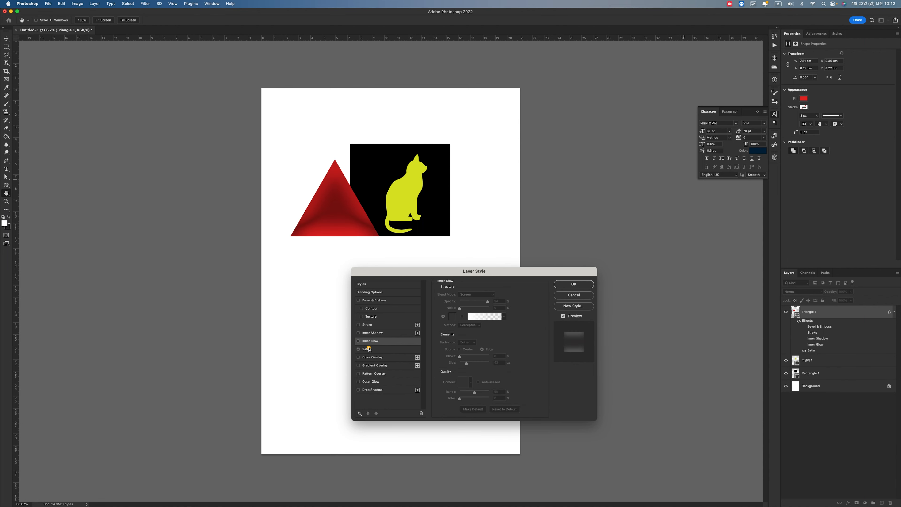
left_click(366, 349)
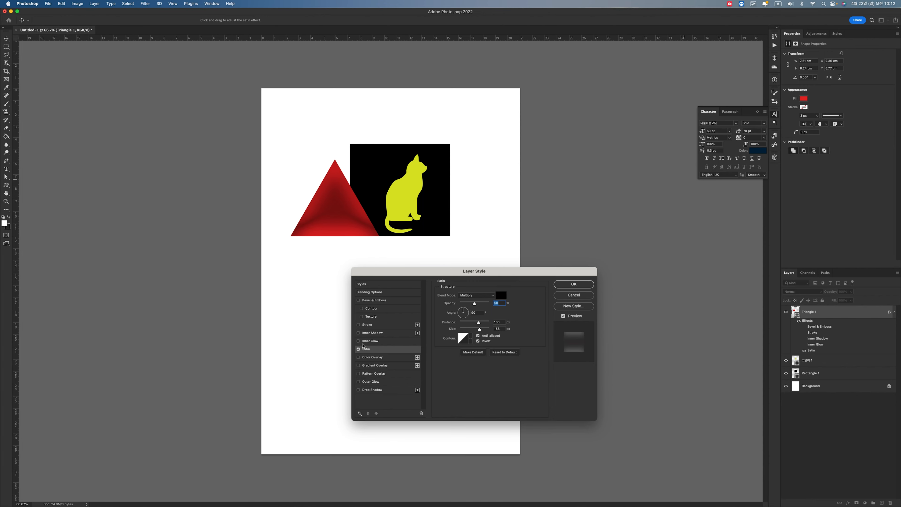
left_click(357, 349)
Try a dark blue Color Overlay on the triangle and switch the overlay off
left_click(372, 357)
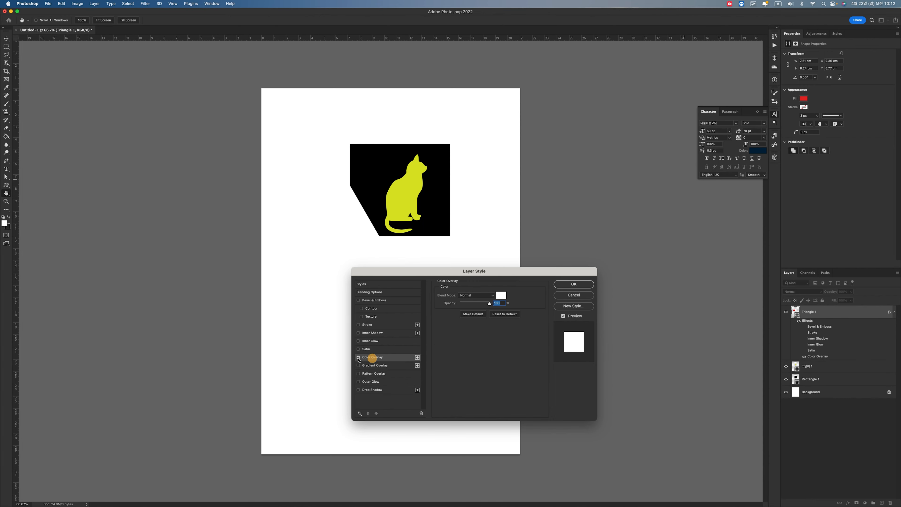
left_click(500, 295)
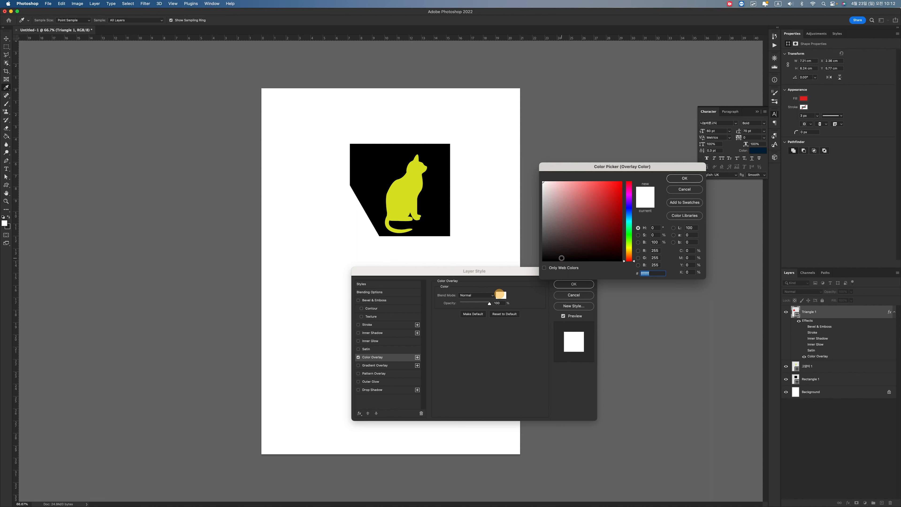
left_click(634, 219)
left_click_drag(633, 219, 633, 209)
left_click(615, 216)
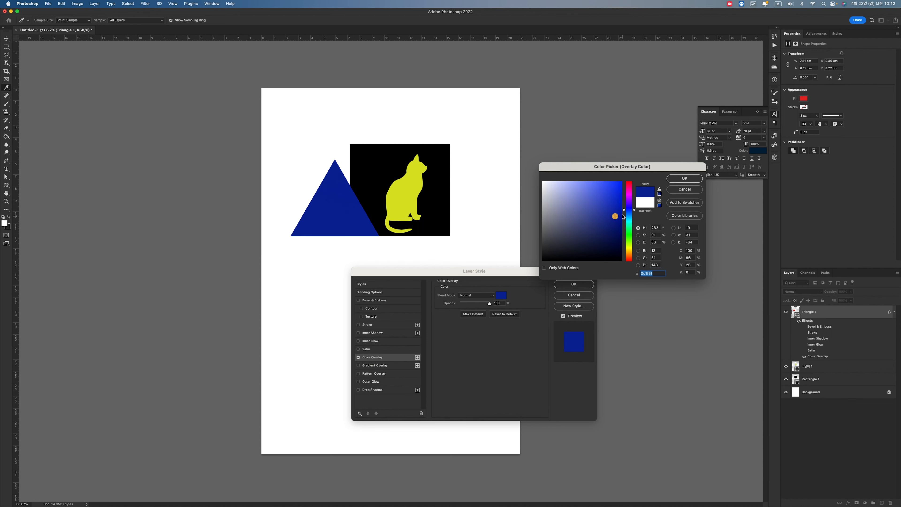
left_click(686, 179)
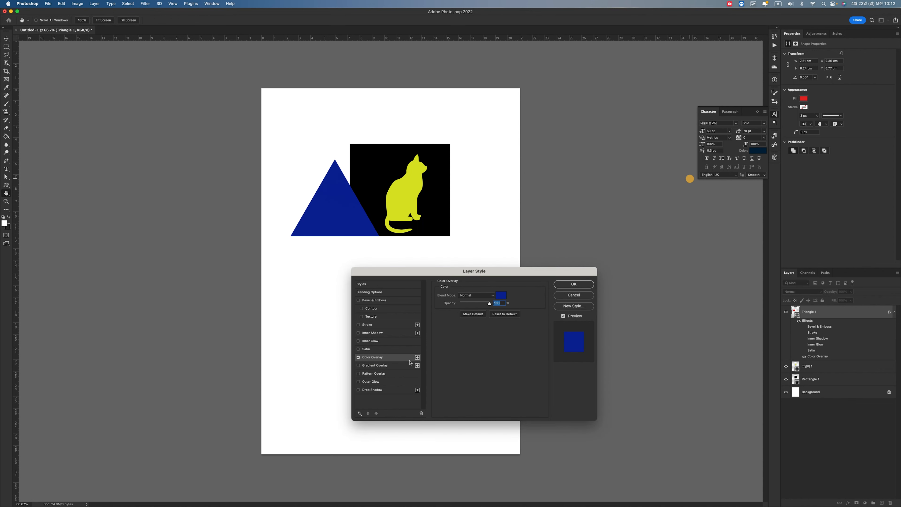
left_click(358, 357)
Add a Gradient Overlay to the triangle using a blue-to-cyan preset from the Blues group
left_click(373, 365)
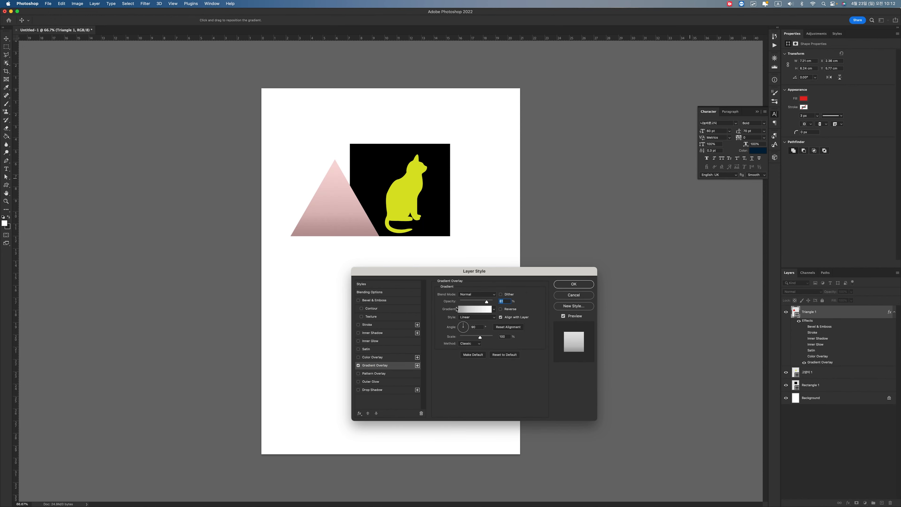
left_click(468, 310)
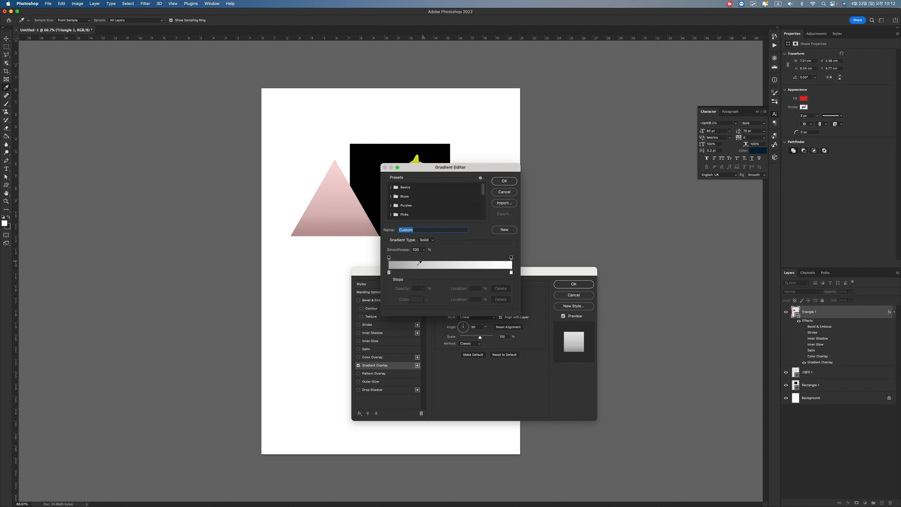
left_click(391, 187)
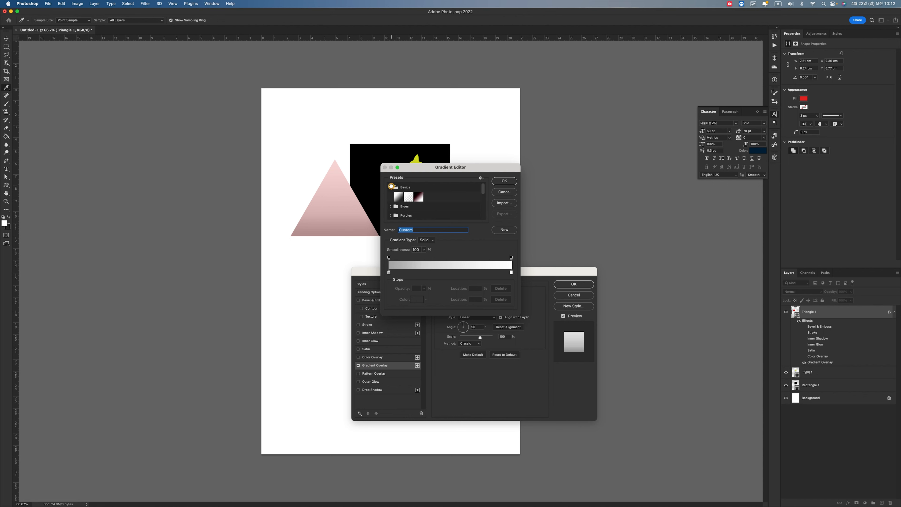
left_click(390, 187)
left_click(391, 196)
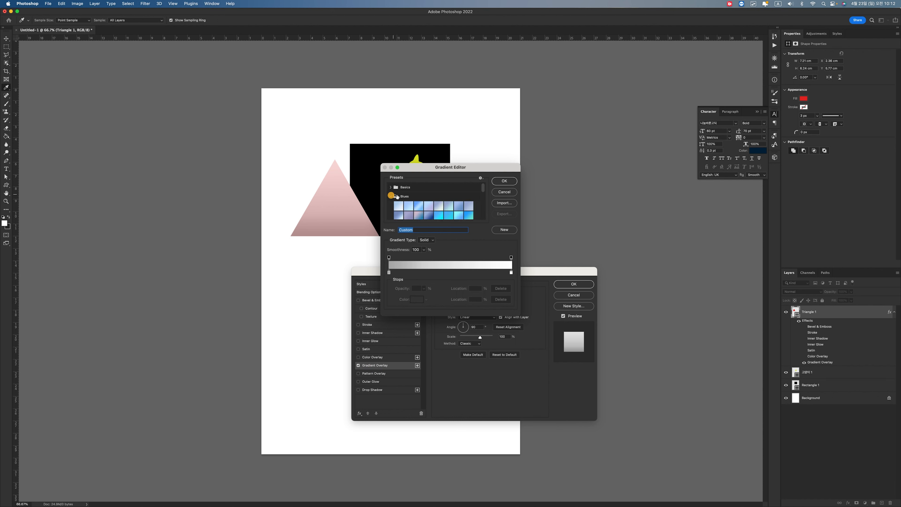
left_click(448, 215)
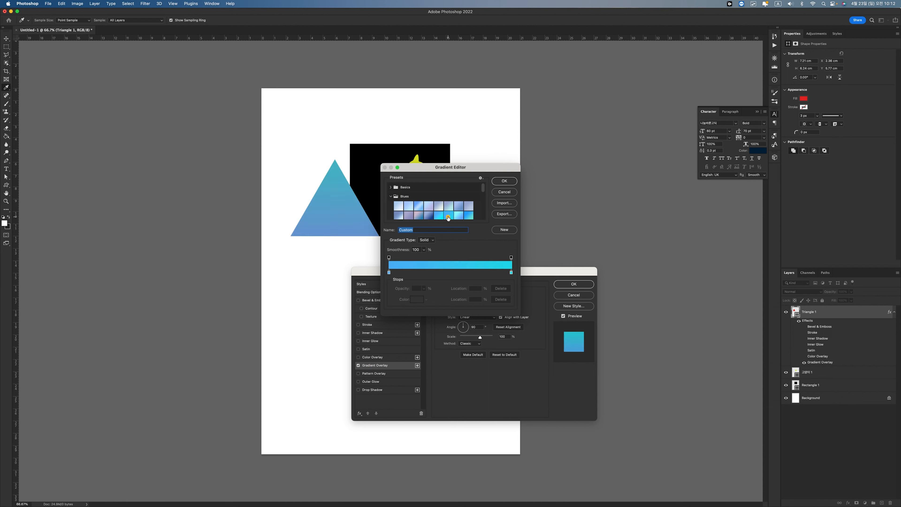
left_click(504, 180)
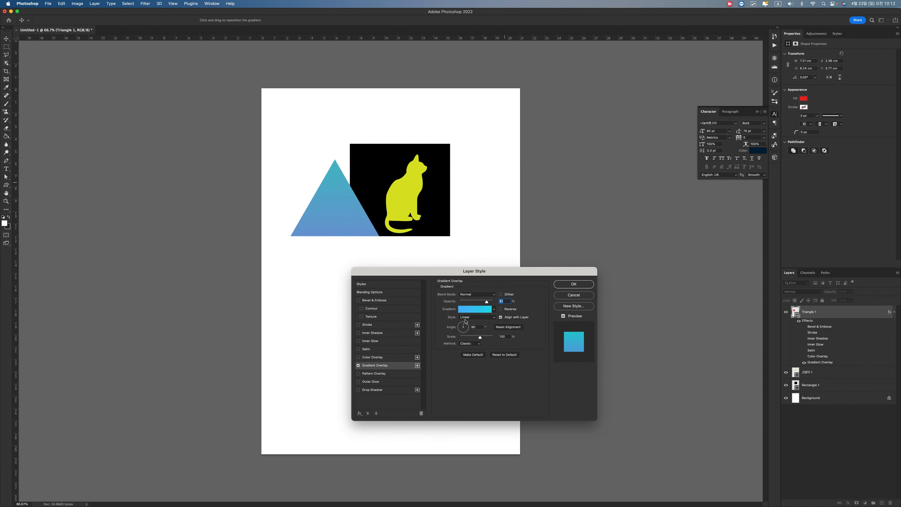
Turn the triangle's Gradient Overlay to a nearly horizontal angle, try its opacity and blend mode settings, and switch the overlay off
left_click(468, 327)
left_click_drag(459, 325, 451, 326)
key("Tab")
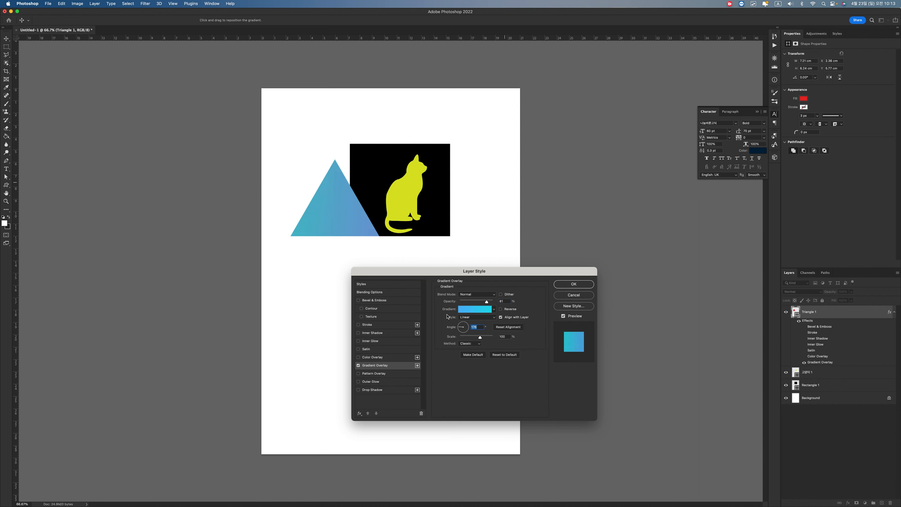
left_click_drag(491, 301, 490, 304)
left_click(488, 294)
left_click(507, 281)
left_click(358, 365)
Try the purple and the concentric-squares patterns as a Pattern Overlay on the triangle, and switch the overlay off
left_click(372, 373)
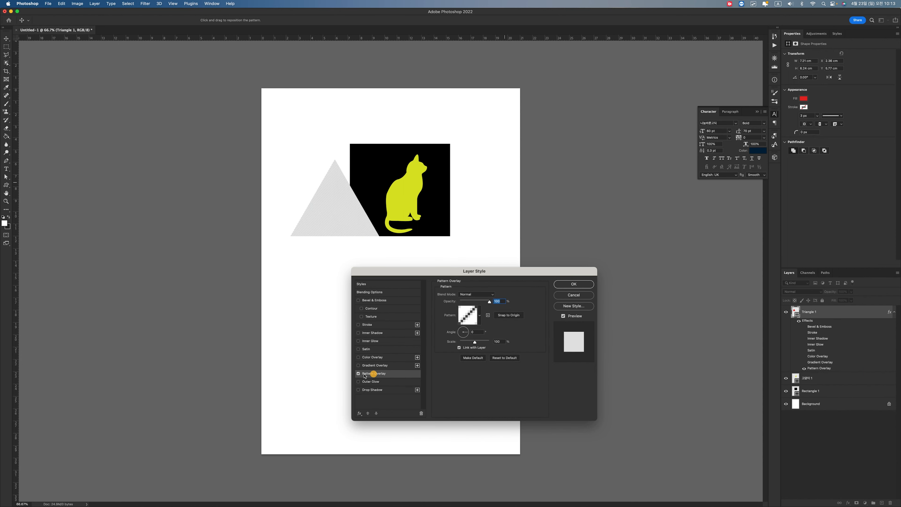
left_click(480, 317)
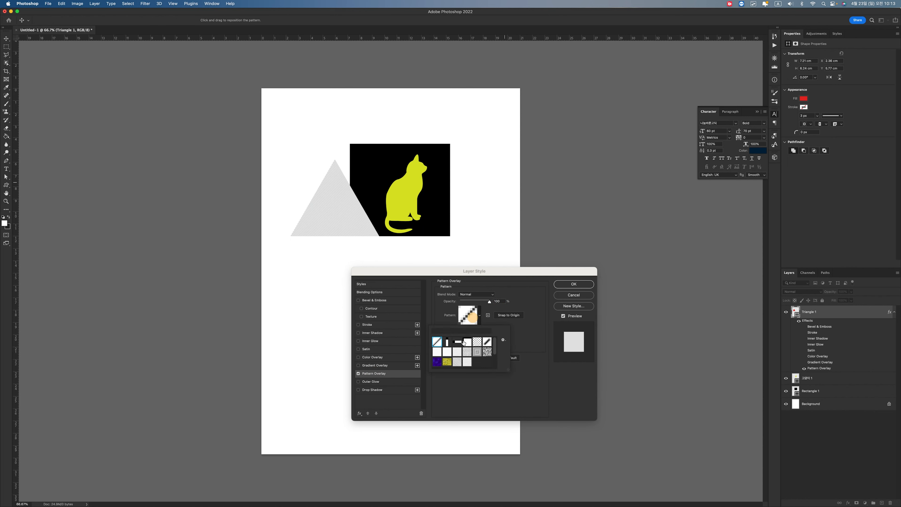
left_click(436, 361)
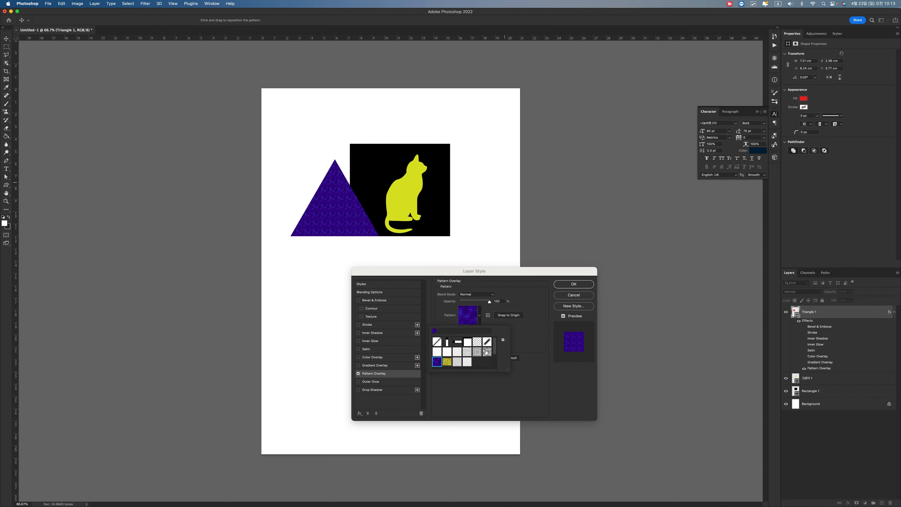
left_click(477, 352)
left_click(534, 295)
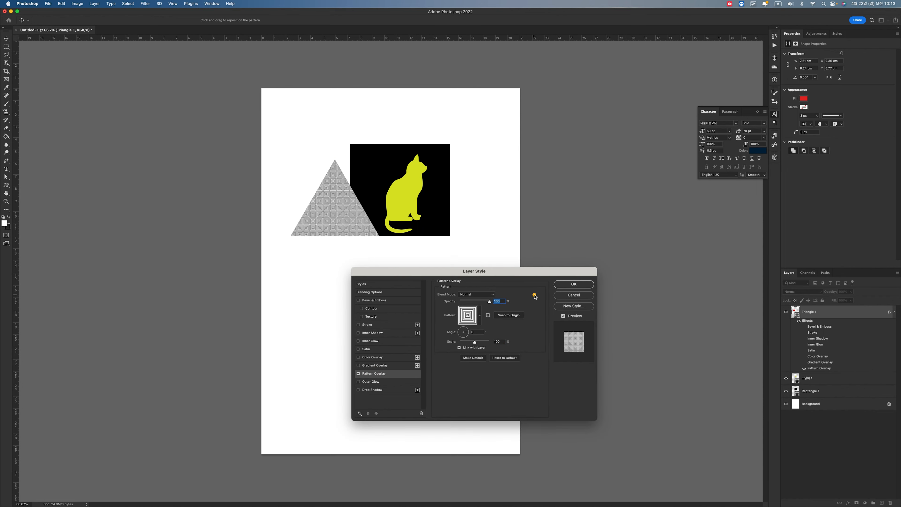
left_click(358, 373)
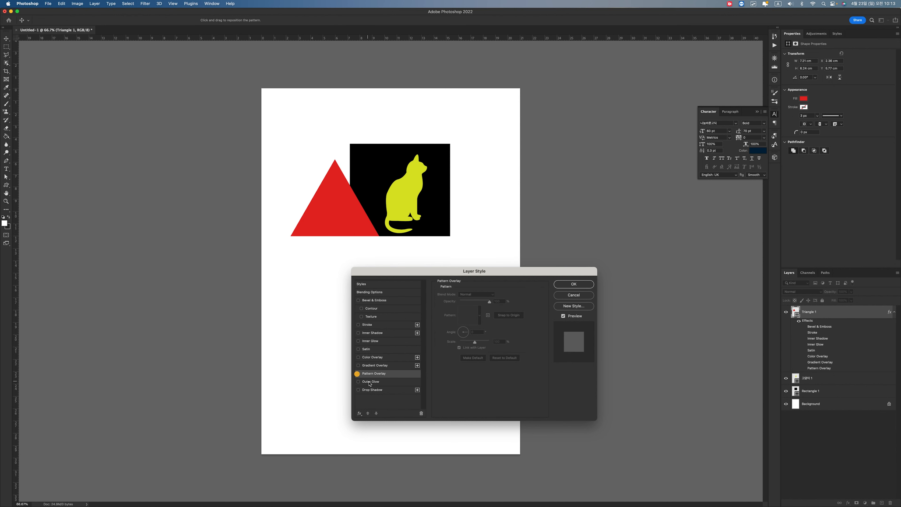
Enable an Outer Glow on the triangle with raised opacity, and view its gradient editor without changing the gradient
left_click(369, 382)
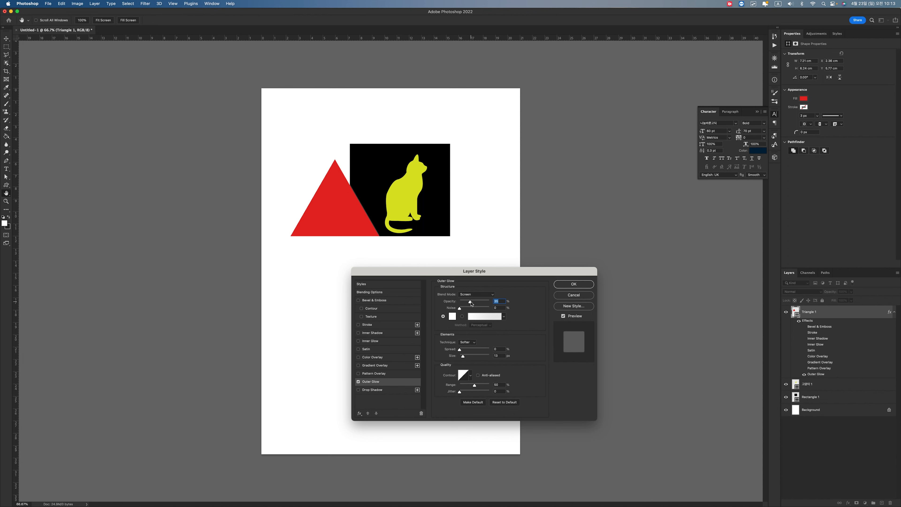
left_click_drag(469, 302, 488, 302)
left_click(482, 316)
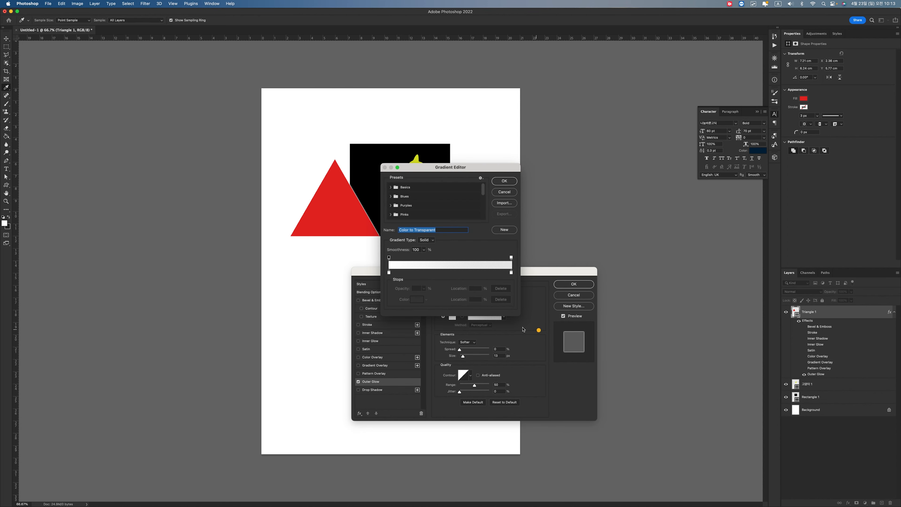
left_click(508, 190)
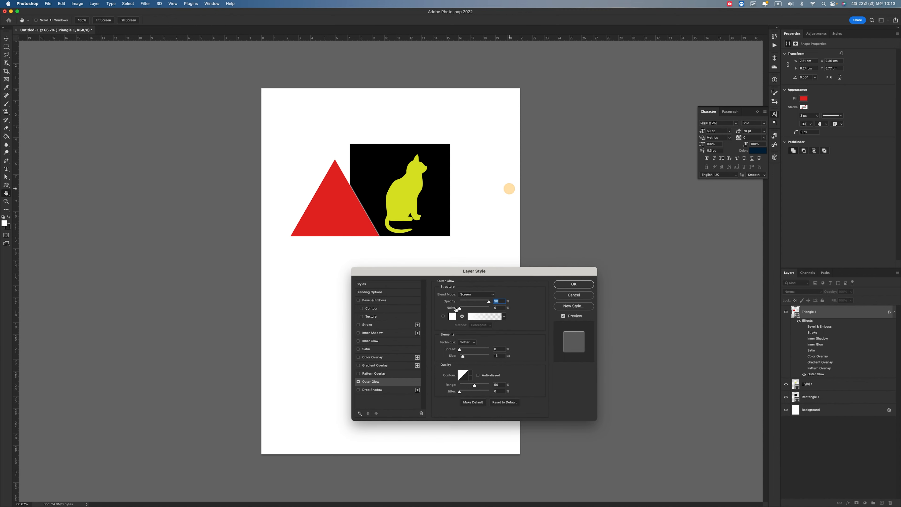
Switch the triangle's outer glow to a solid colour and make it pale yellow
left_click(442, 317)
left_click(453, 316)
left_click(629, 249)
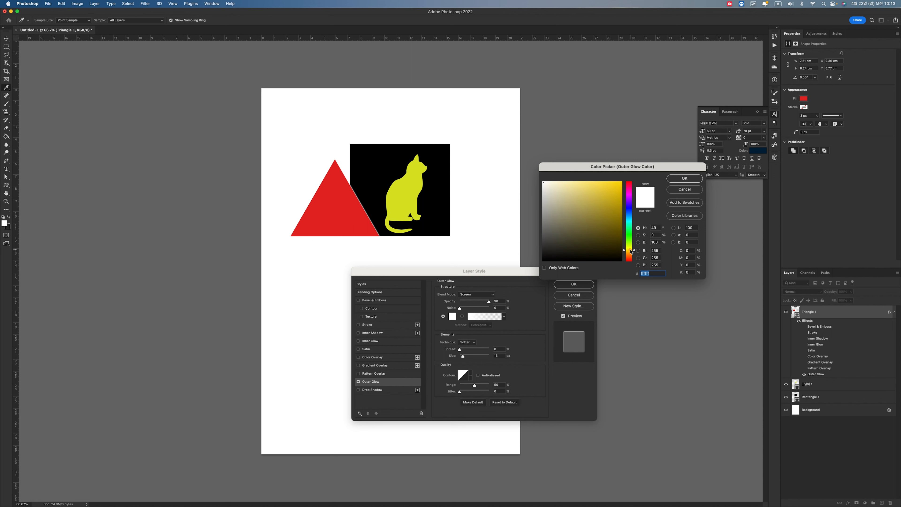
left_click(572, 184)
left_click(683, 178)
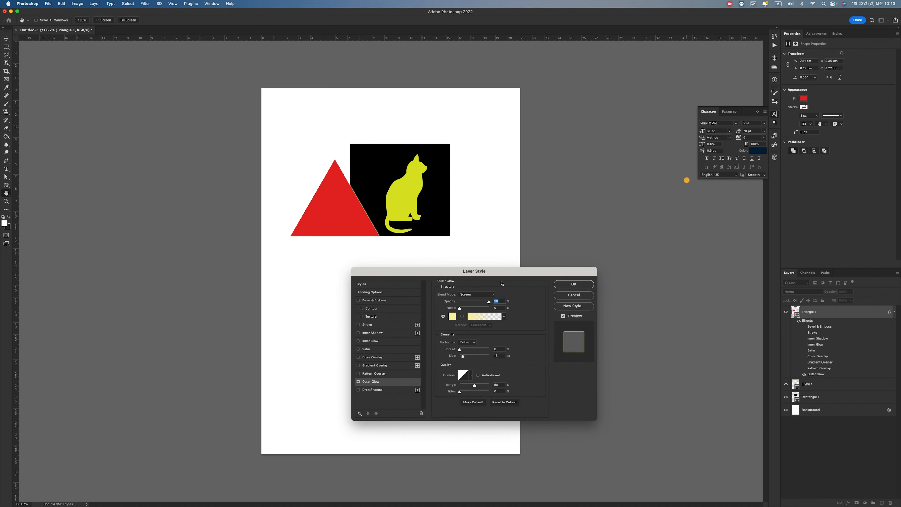
Try the outer glow with Multiply blending and a larger spread and size, and switch the glow off
left_click(477, 294)
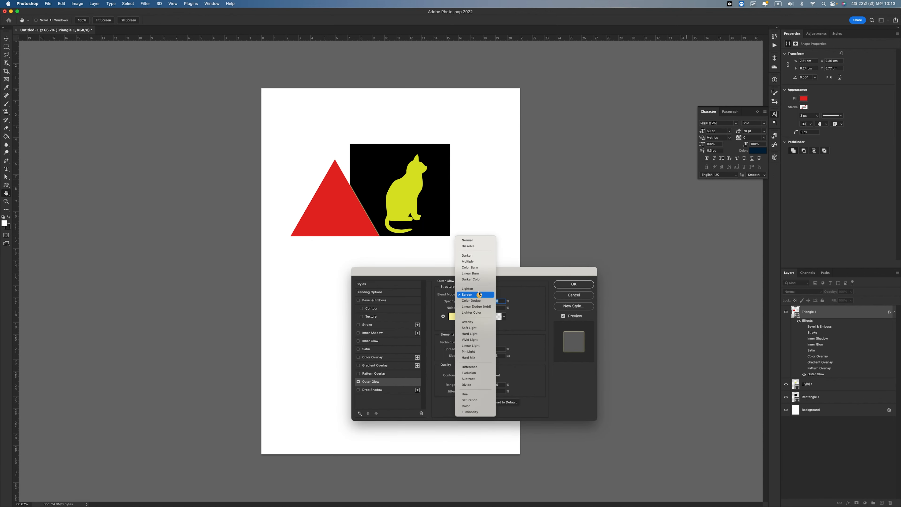
left_click(470, 261)
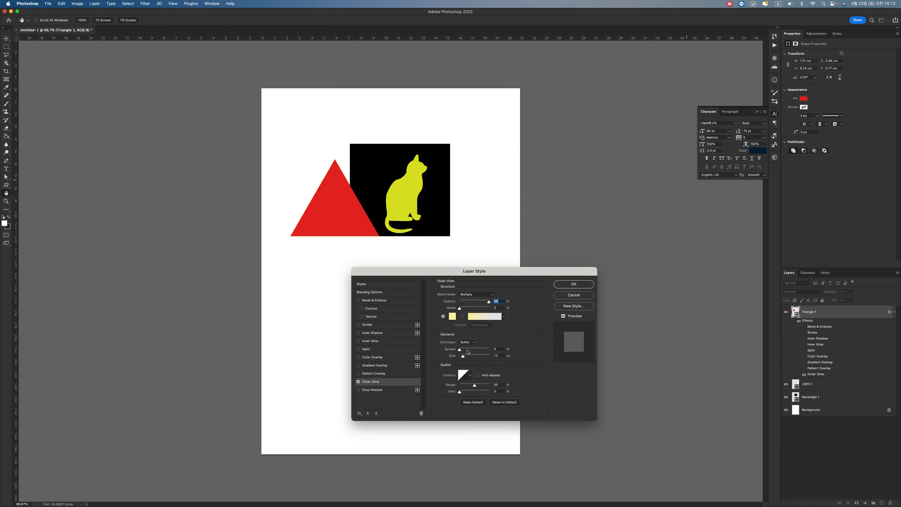
left_click_drag(460, 350, 479, 357)
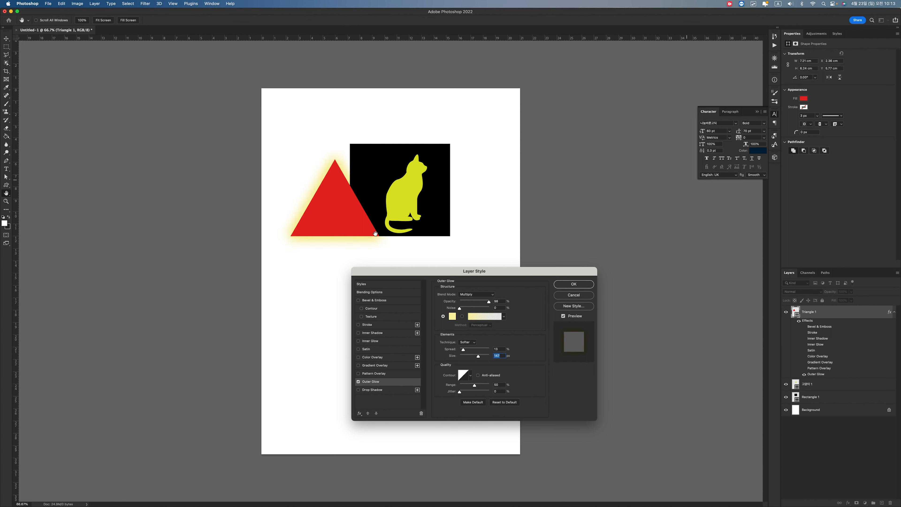
left_click(359, 381)
Try a Drop Shadow at 75% opacity with reduced distance and size, switch it off, and close the layer style settings
left_click(368, 389)
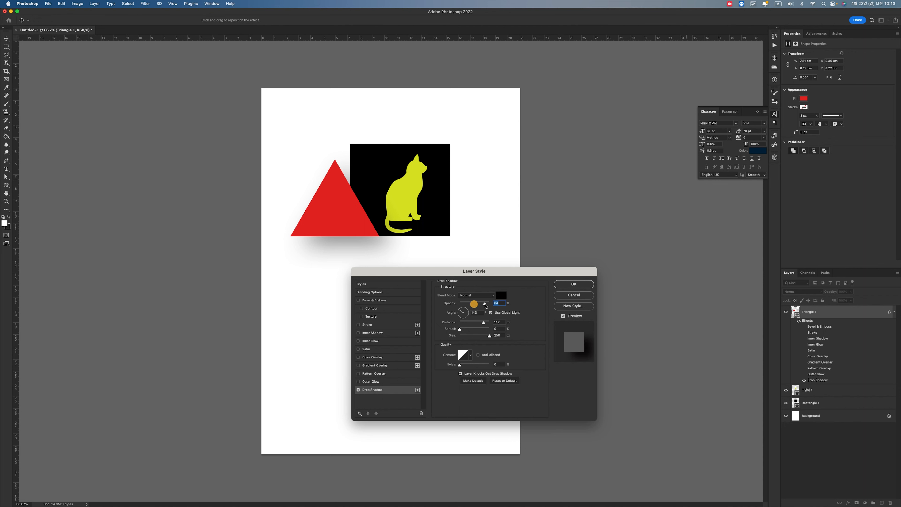
left_click_drag(474, 304, 483, 304)
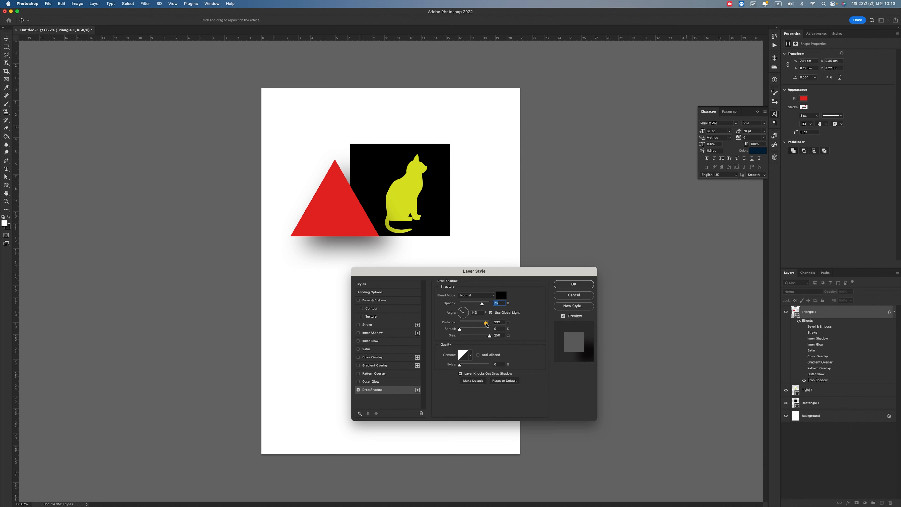
left_click_drag(483, 322, 466, 335)
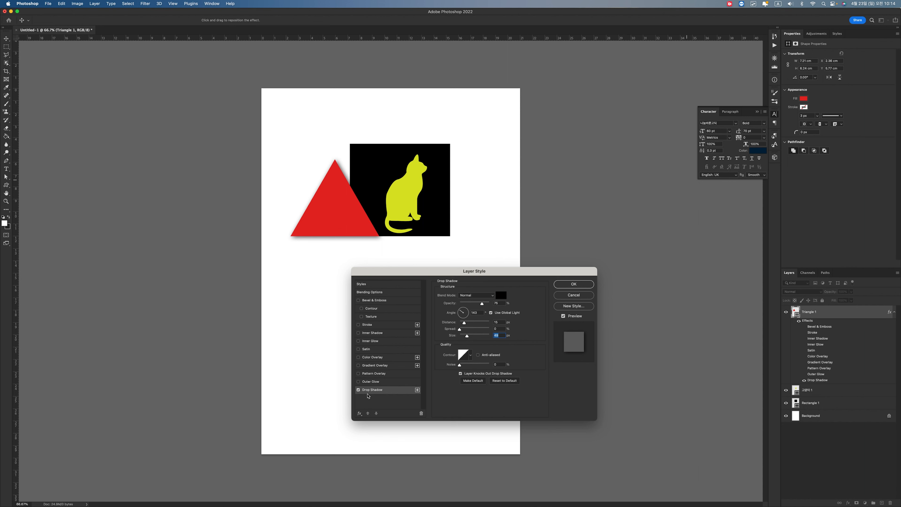
left_click(358, 389)
left_click(578, 284)
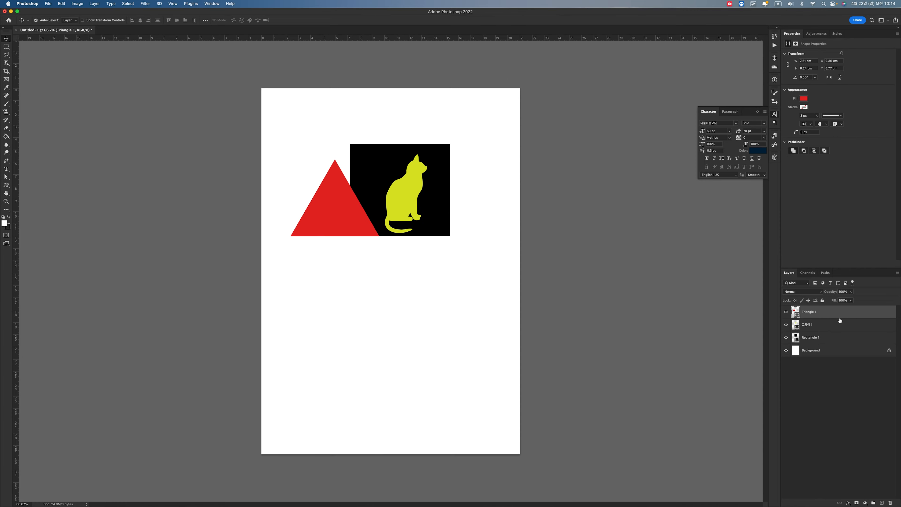
Move the red triangle to the empty area below the black rectangle
left_click_drag(328, 222, 393, 315)
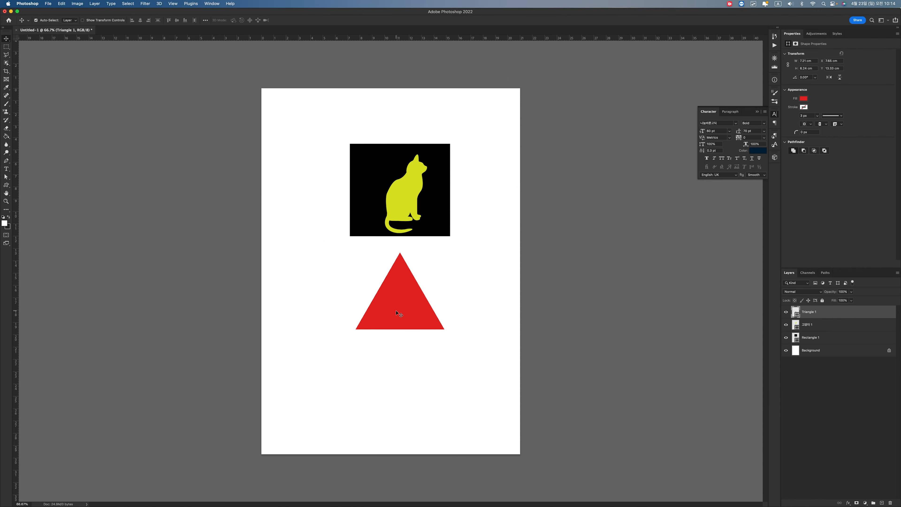